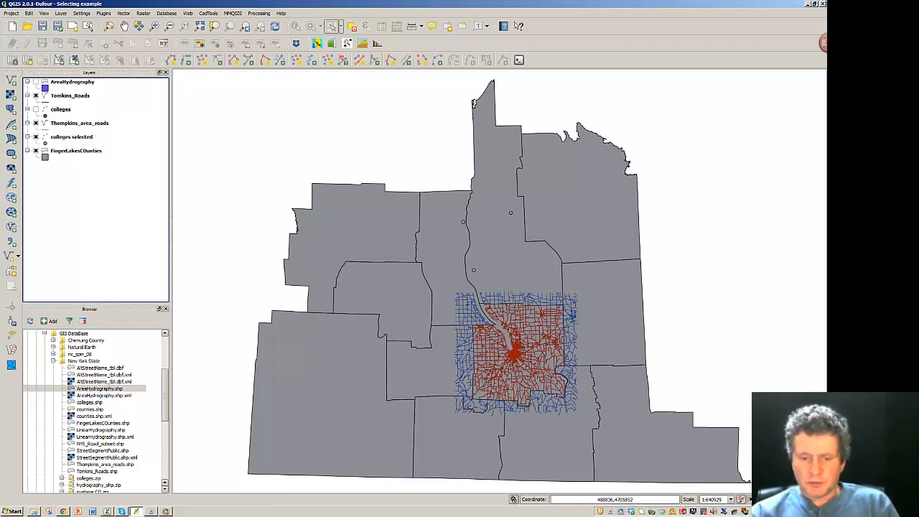
- Bring the NYS GIS Clearinghouse page in Chrome in front of QGIS
click(63, 511)
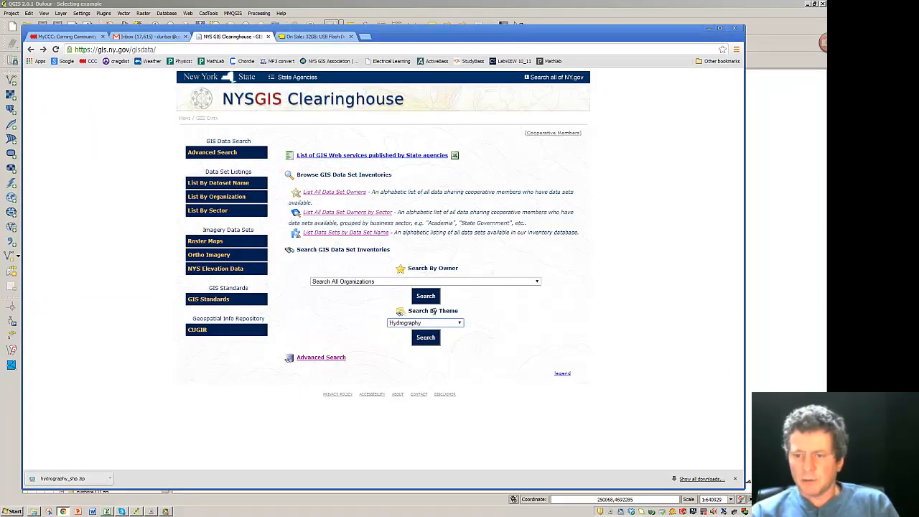
- Search datasets by the Hydrography theme and open the NYS Hydrography 1:24,000 details page
click(460, 324)
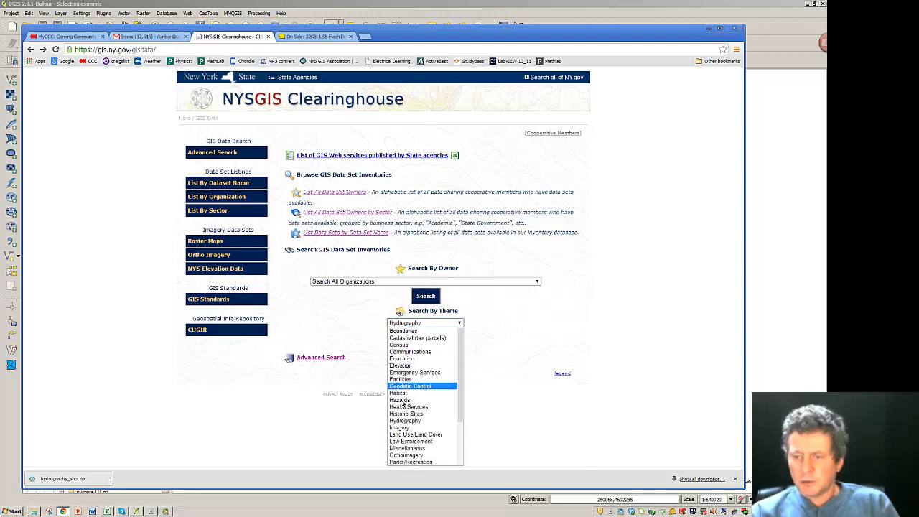
click(406, 422)
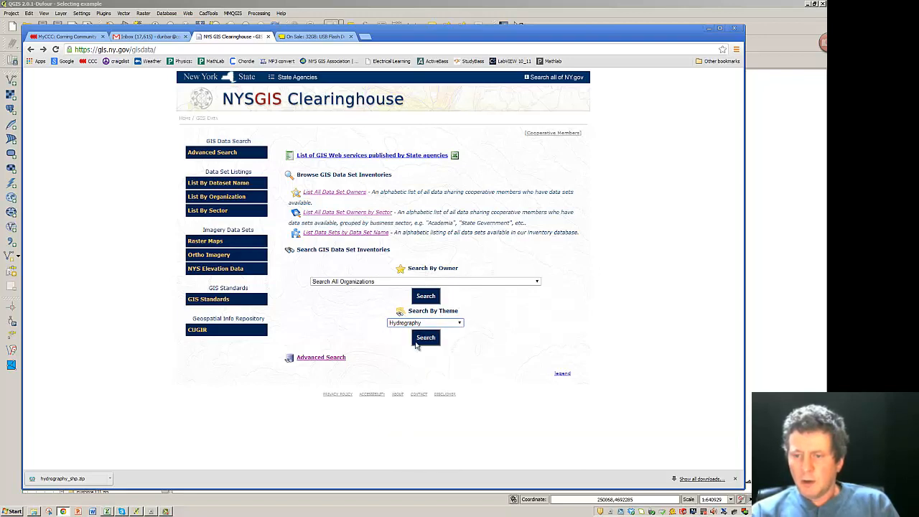
click(428, 341)
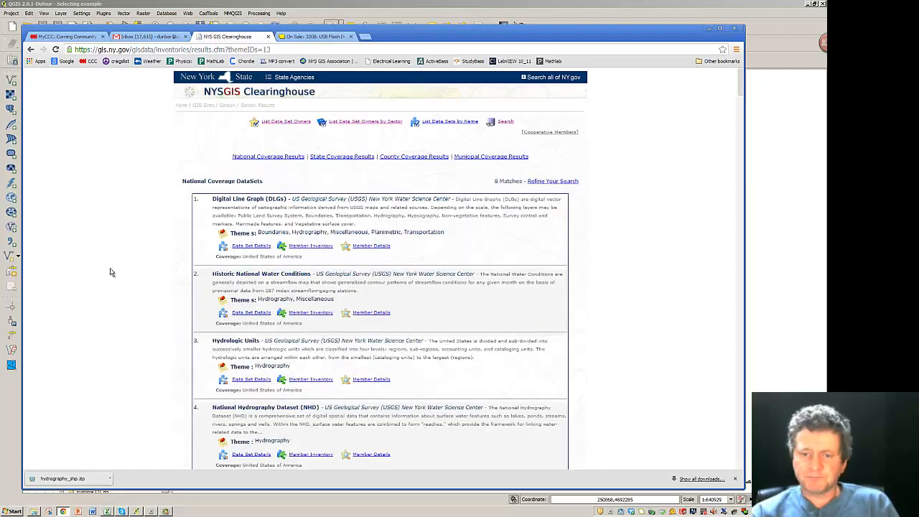
scroll(111, 273, down, 10)
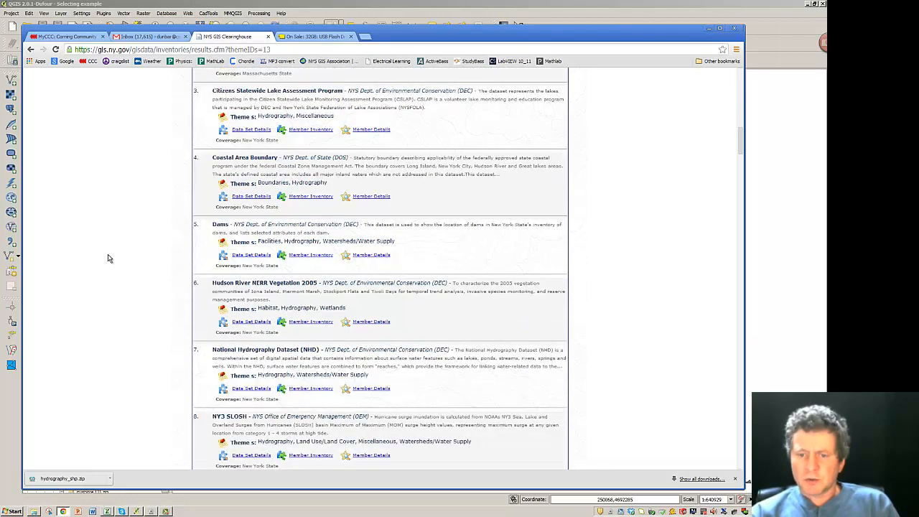
scroll(108, 258, down, 7)
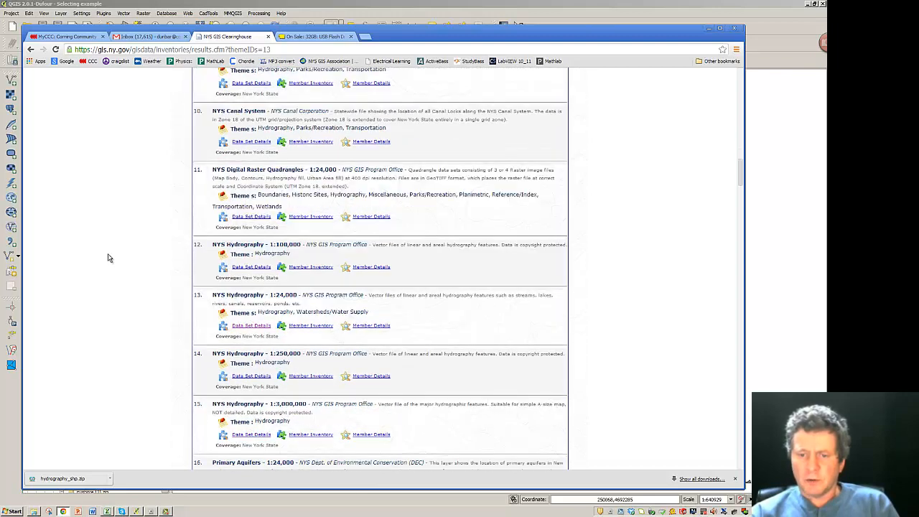
scroll(108, 258, down, 1)
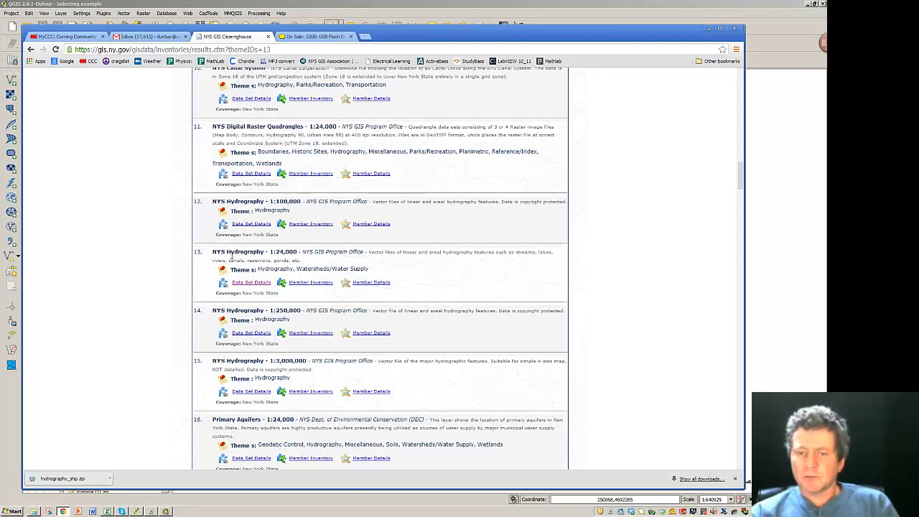
click(243, 284)
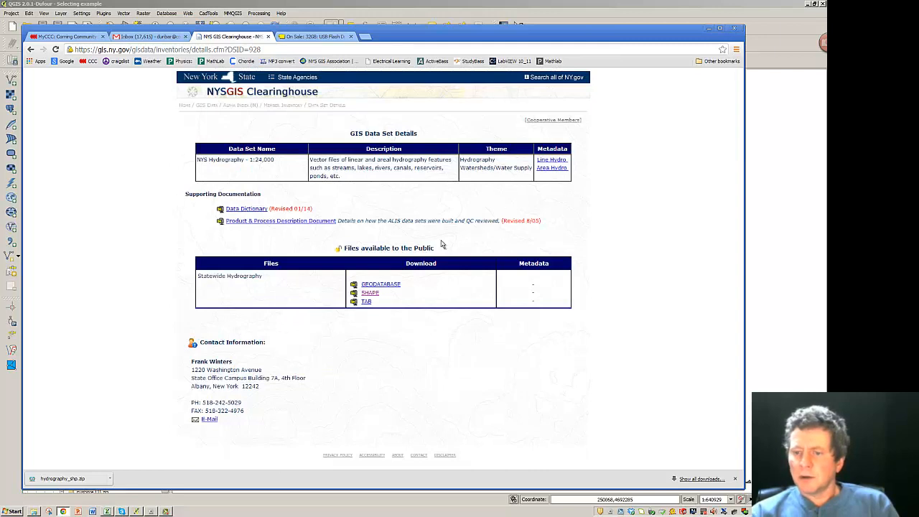
- Accept the terms and download the statewide hydrography SHAPE file, then minimize Chrome
click(368, 293)
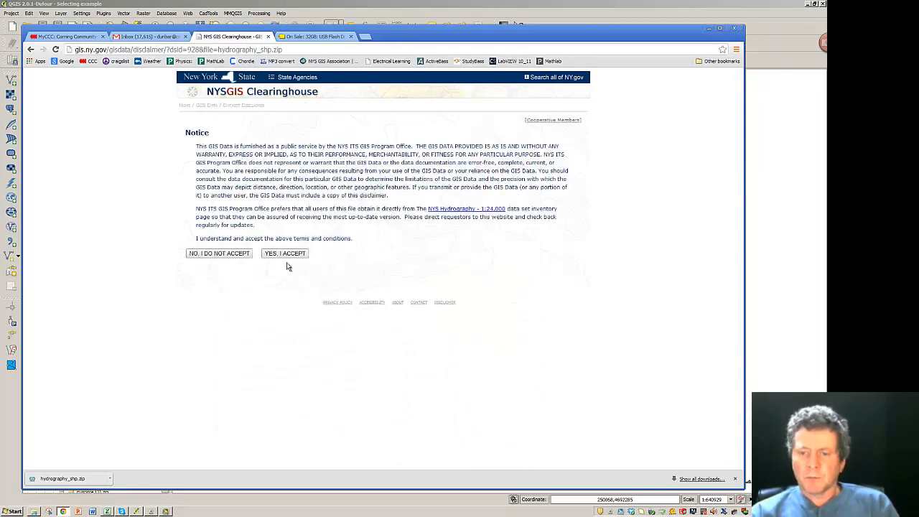
click(287, 256)
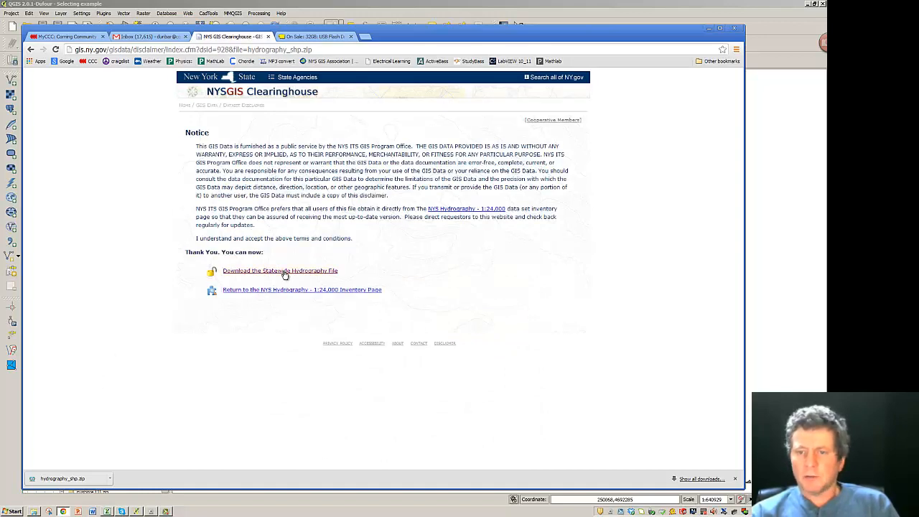
click(285, 273)
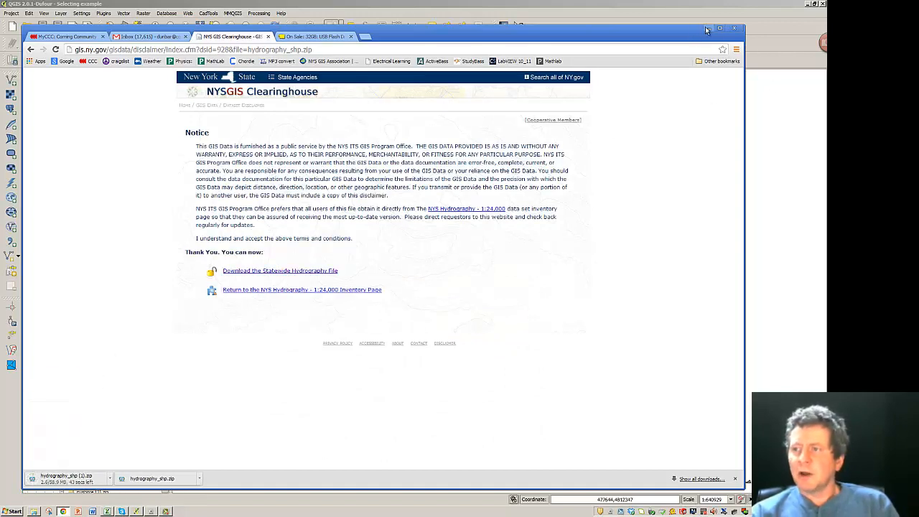
click(708, 30)
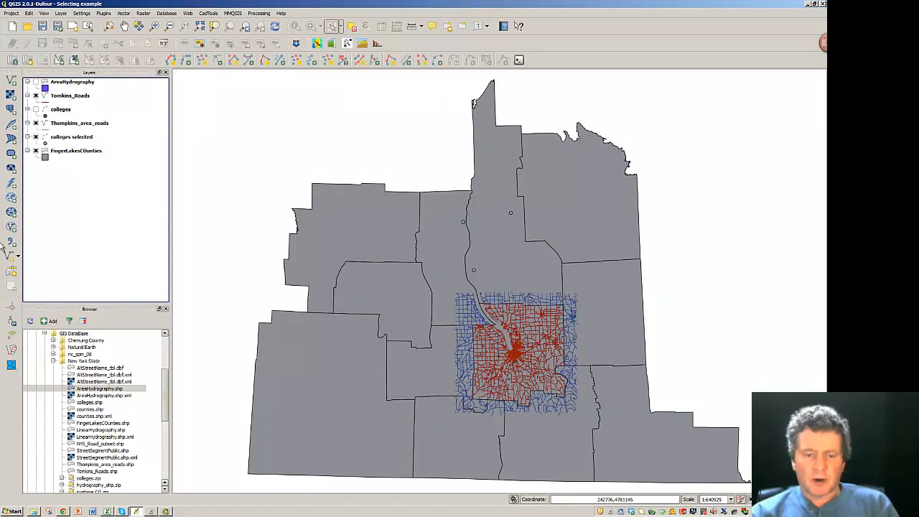
- Check that hydrography_shp.zip and the AreaHydrography files are in the New York State folder
click(33, 512)
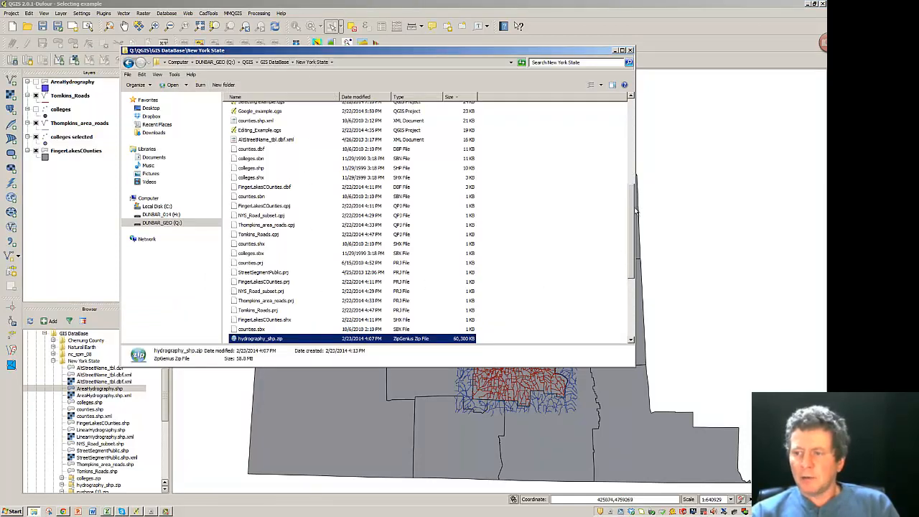
drag(632, 213, 631, 281)
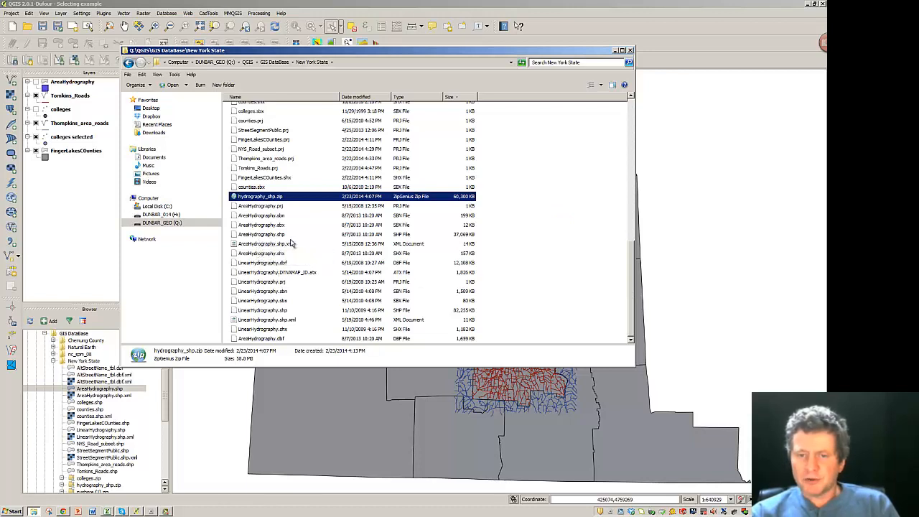
click(220, 398)
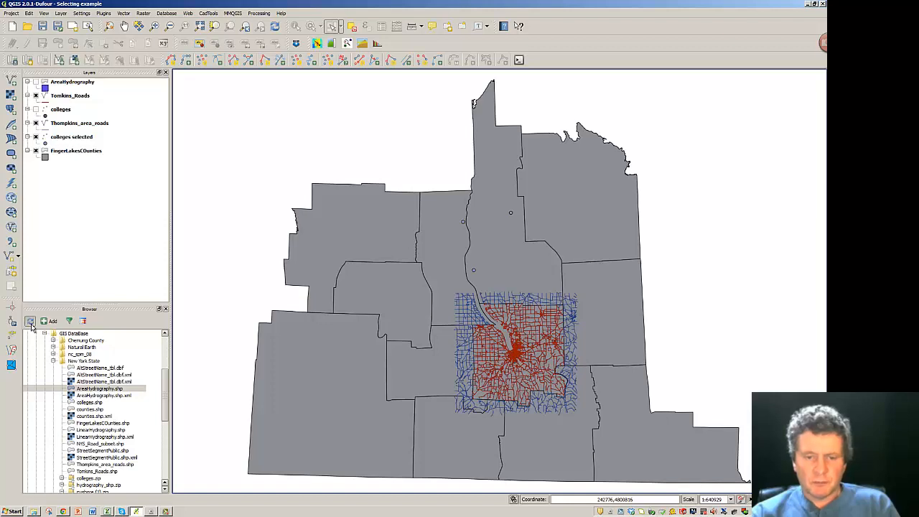
- Refresh the Browser panel, turn on AreaHydrography, and zoom to the full extent
click(32, 327)
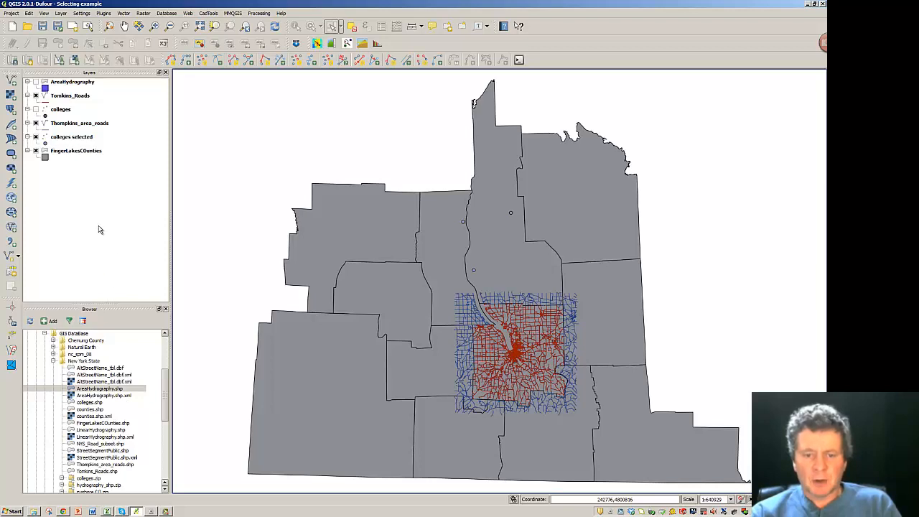
click(35, 82)
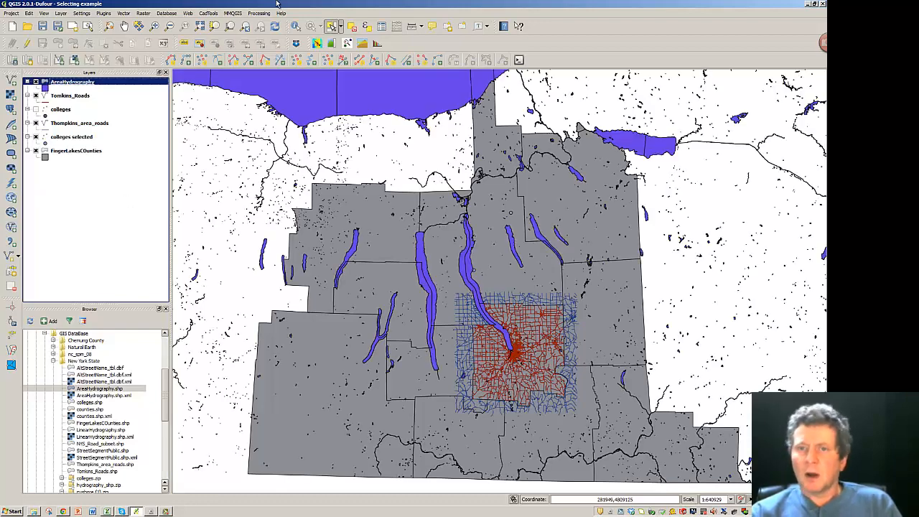
click(201, 27)
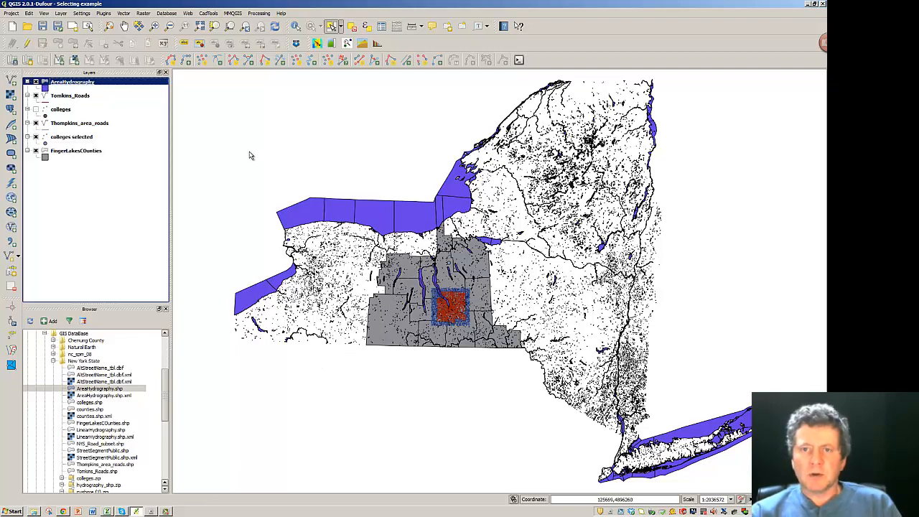
- Select FingerLakesCounties and run Vector > Spatial Query with its default settings
click(76, 151)
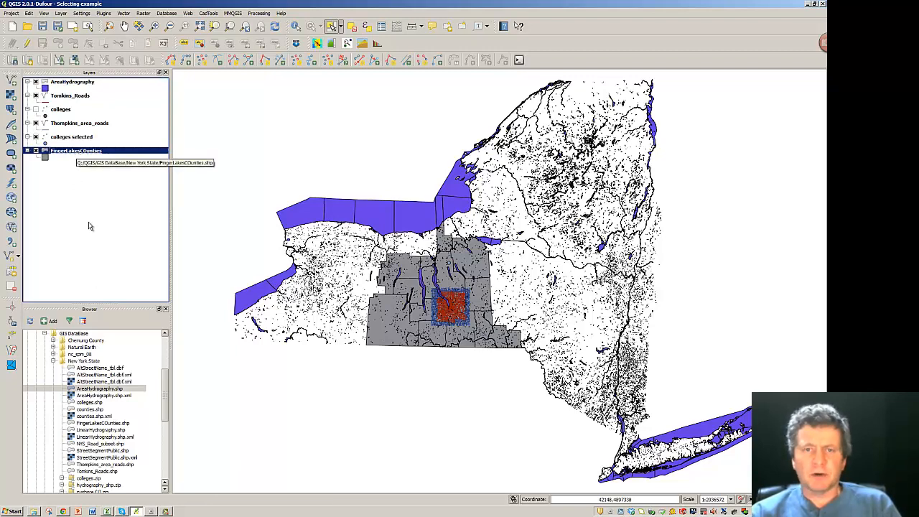
click(124, 16)
mouse_move(141, 55)
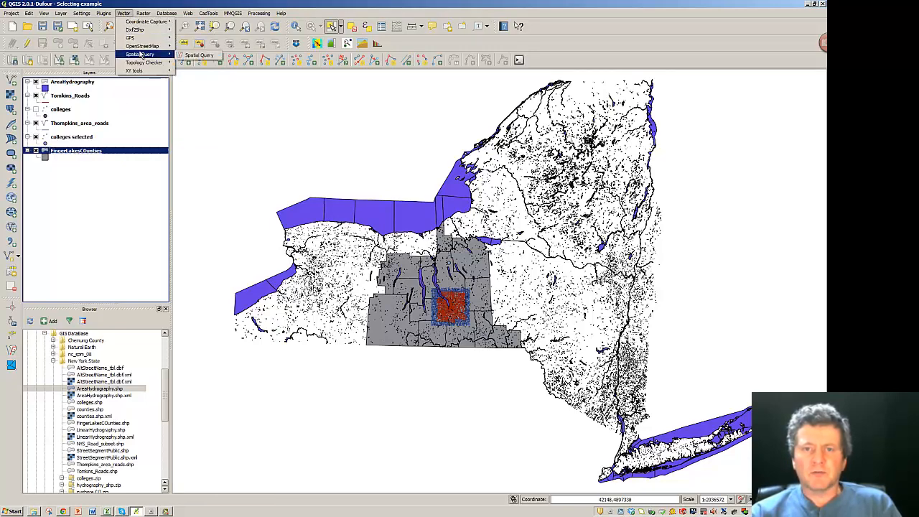
click(194, 55)
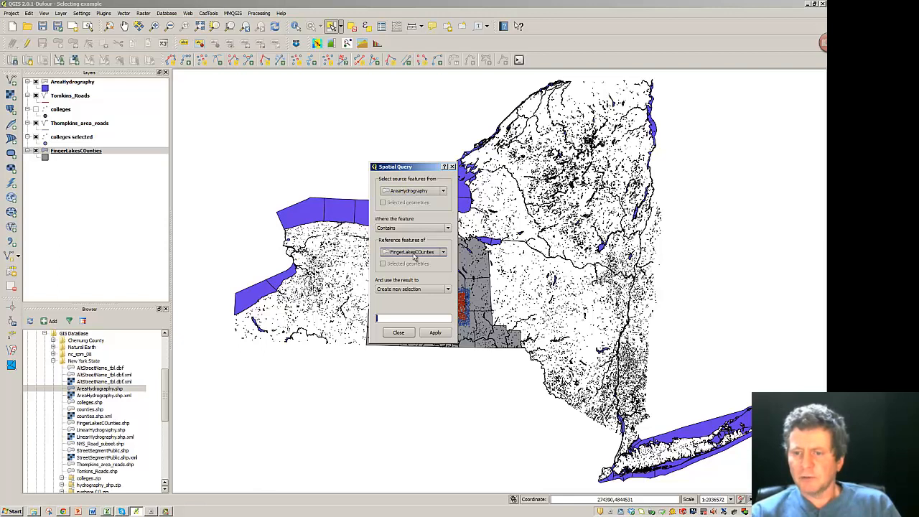
click(435, 334)
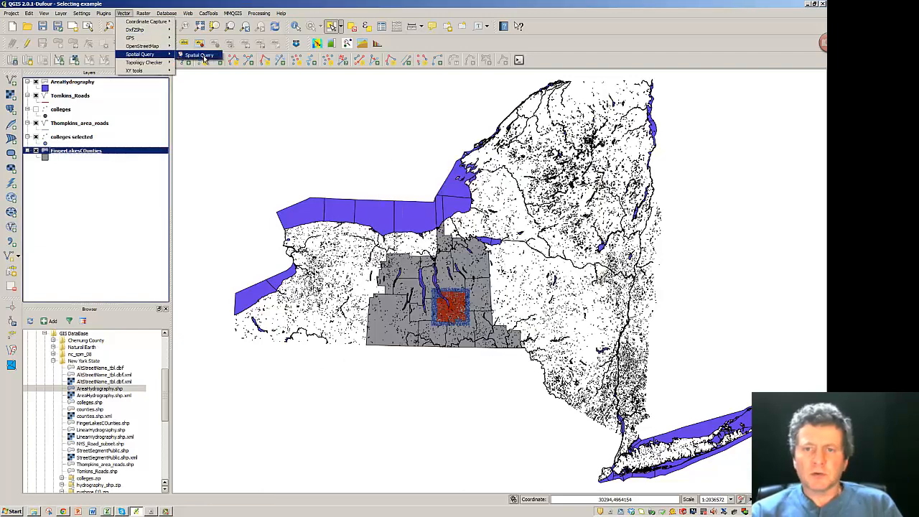
- Rerun the Spatial Query using the Touches relationship, then close the dialog
click(198, 55)
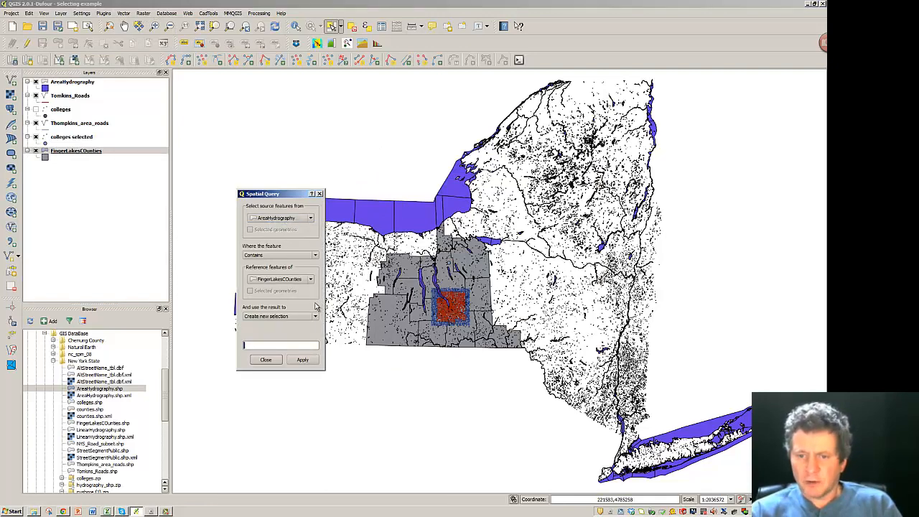
click(315, 256)
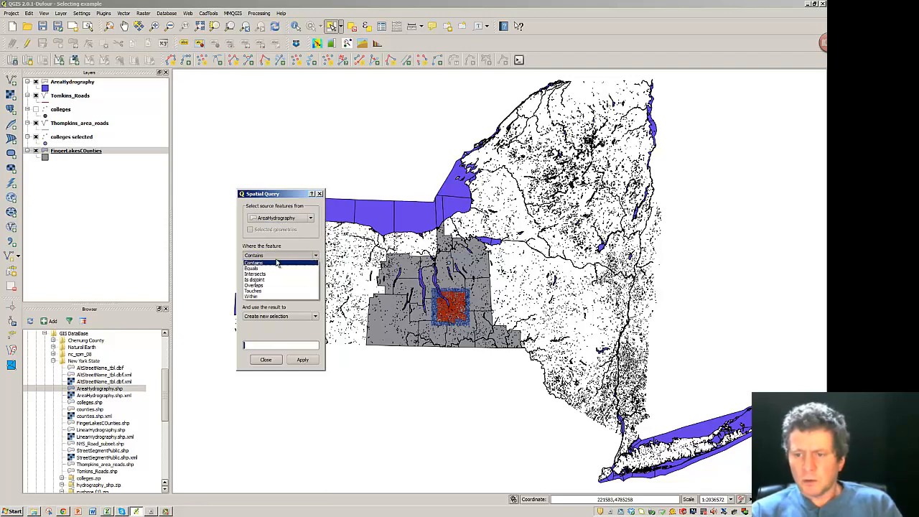
click(254, 291)
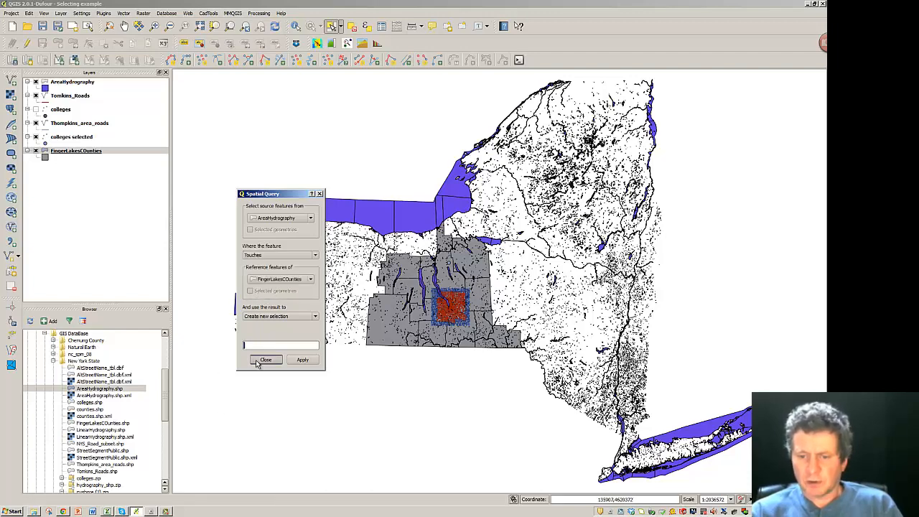
click(302, 360)
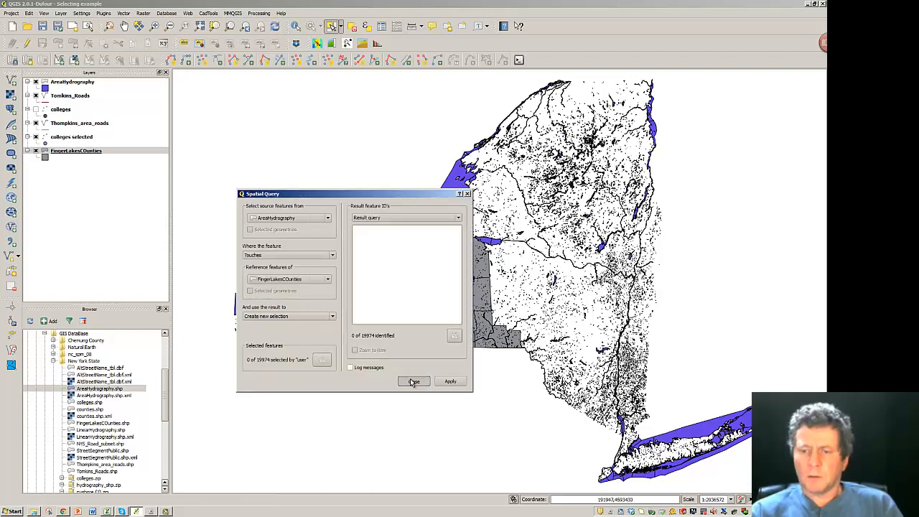
click(411, 382)
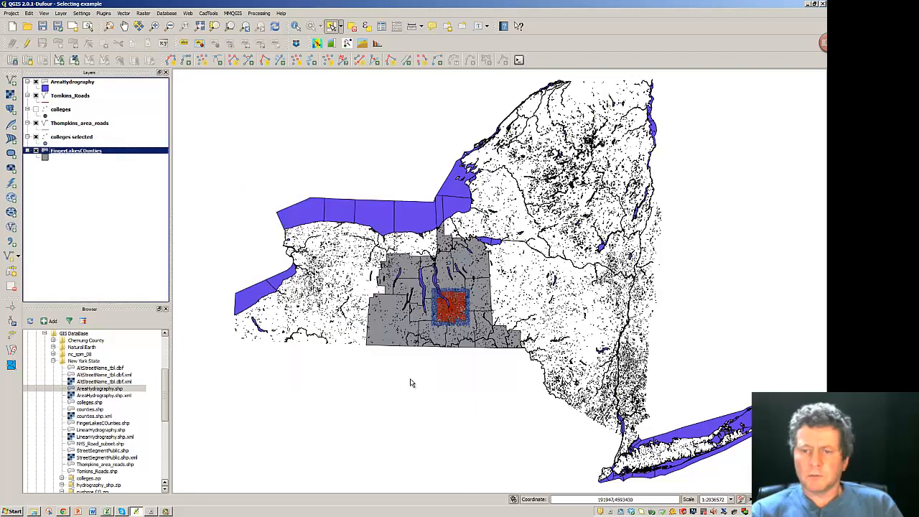
click(125, 16)
- Query AreaHydrography Within FingerLakesCounties and create a new layer from the result
mouse_move(141, 56)
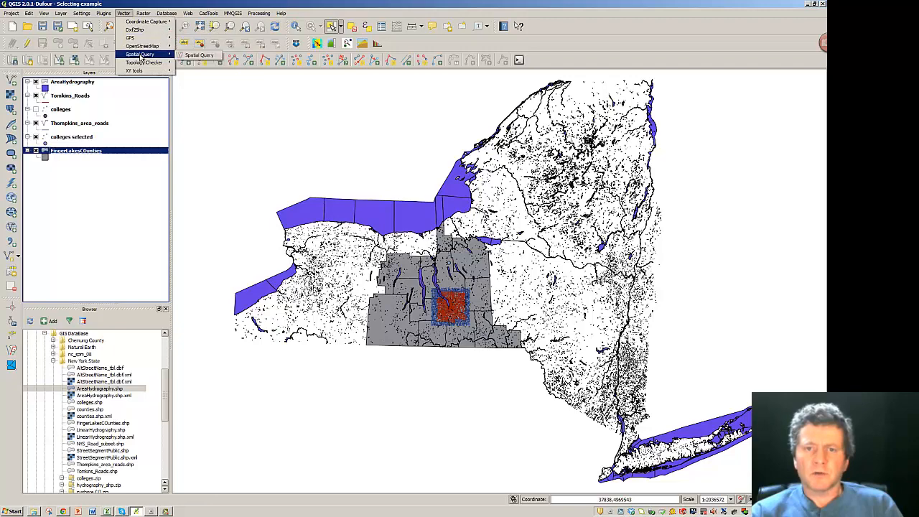
click(189, 56)
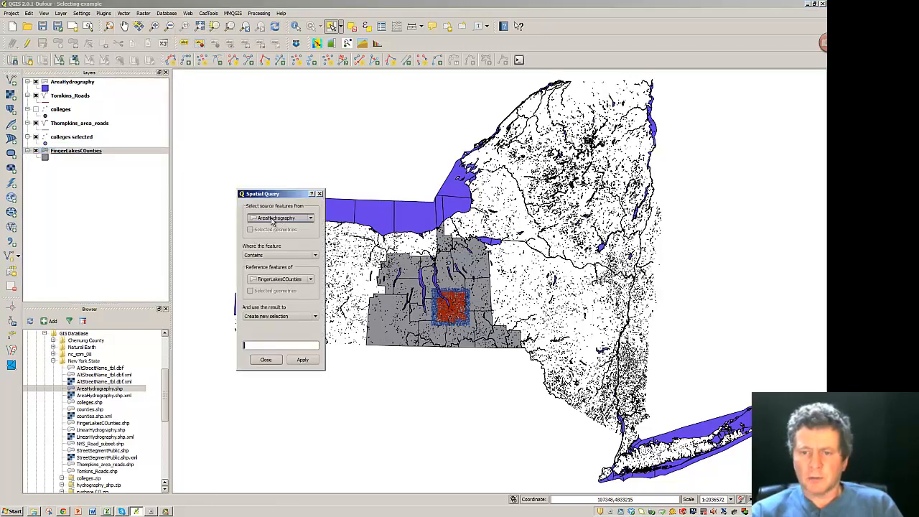
click(310, 280)
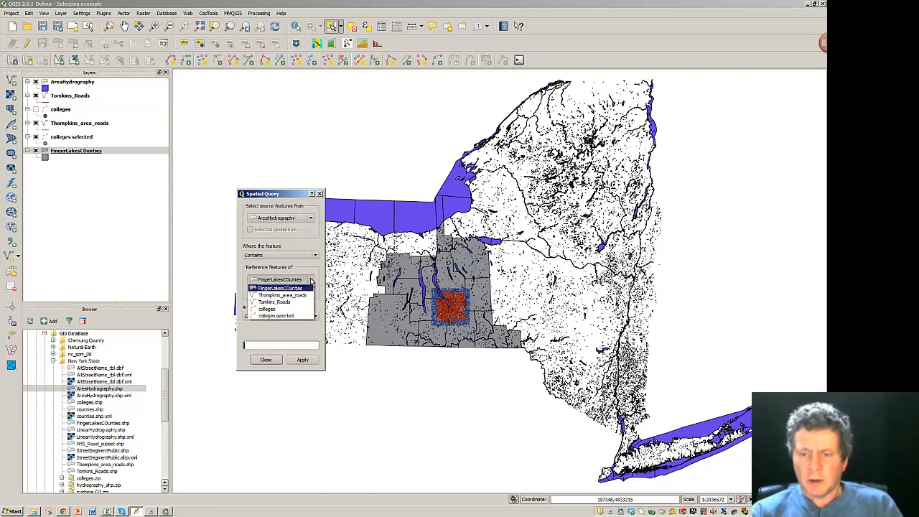
click(279, 284)
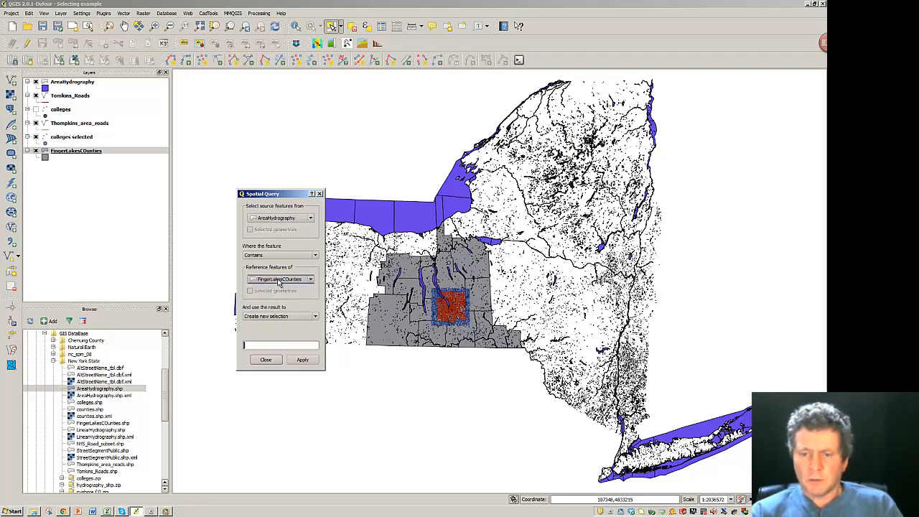
click(280, 283)
click(279, 284)
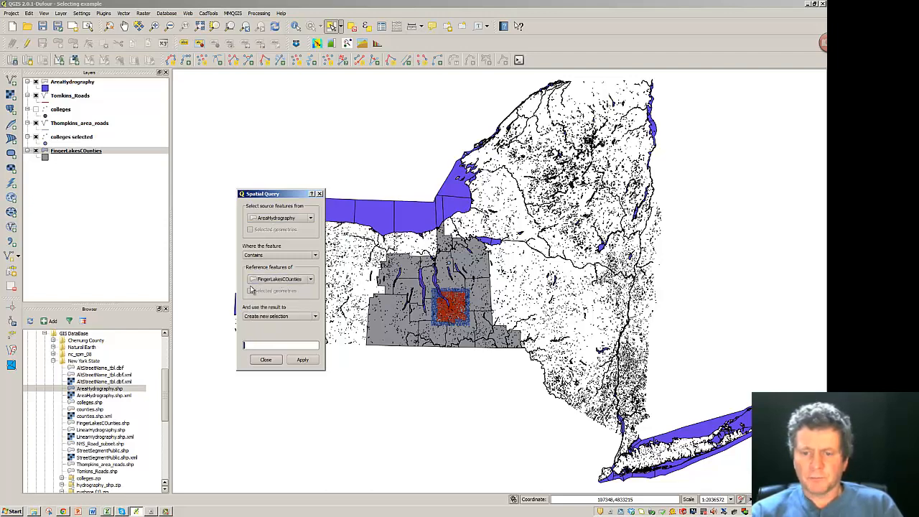
click(315, 257)
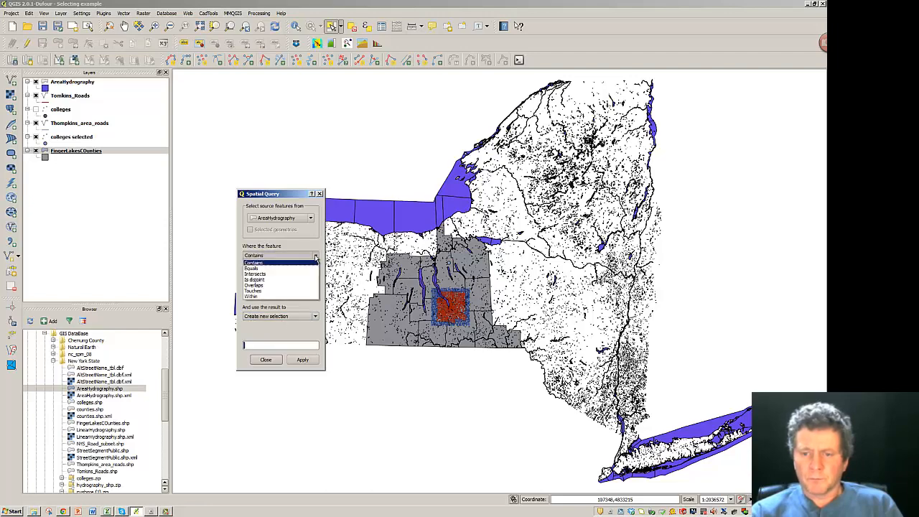
click(252, 297)
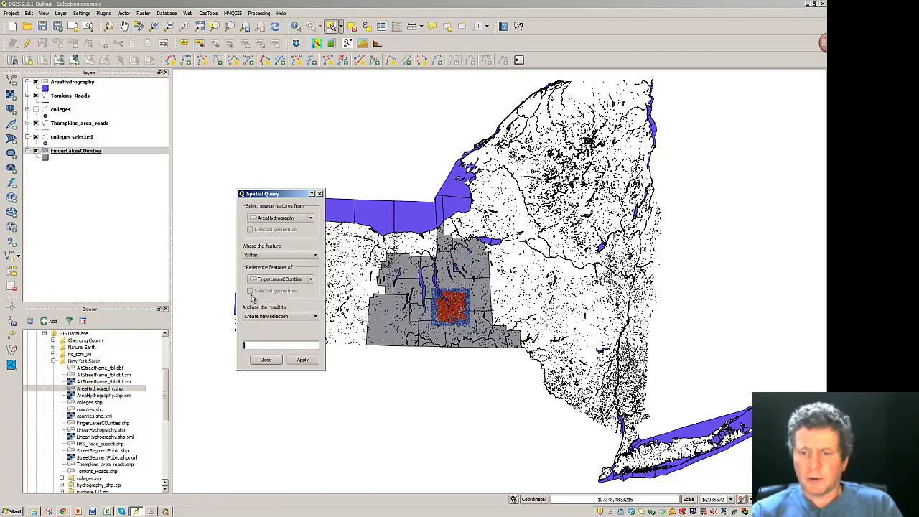
click(303, 359)
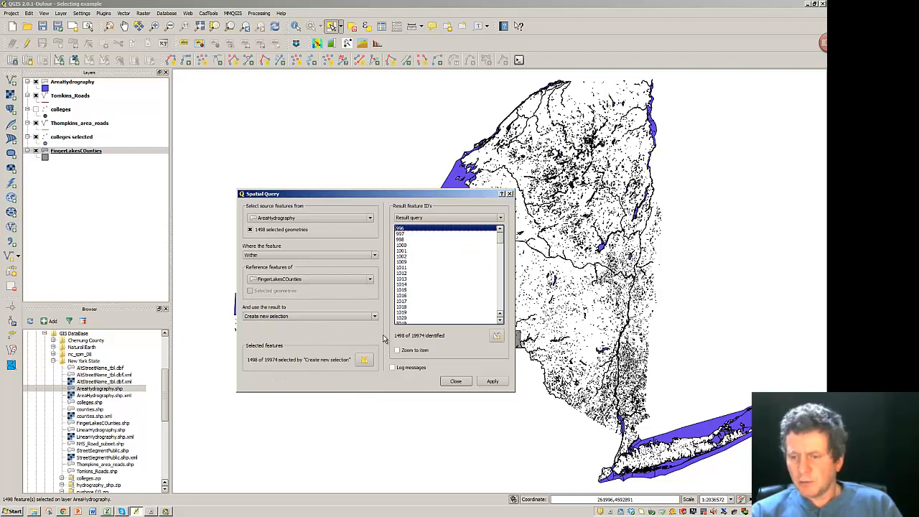
click(498, 338)
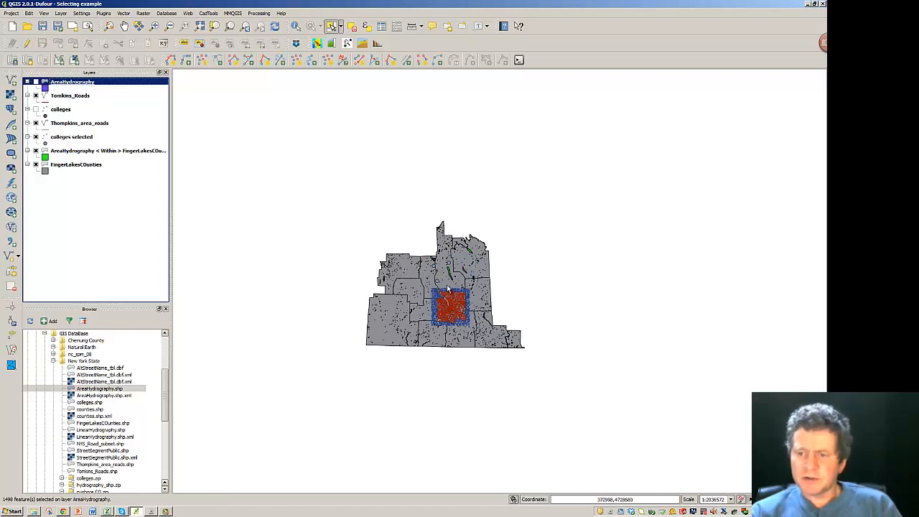
- Zoom in on the Finger Lakes counties and show the AreaHydrography layer again
click(154, 26)
drag(359, 247, 544, 357)
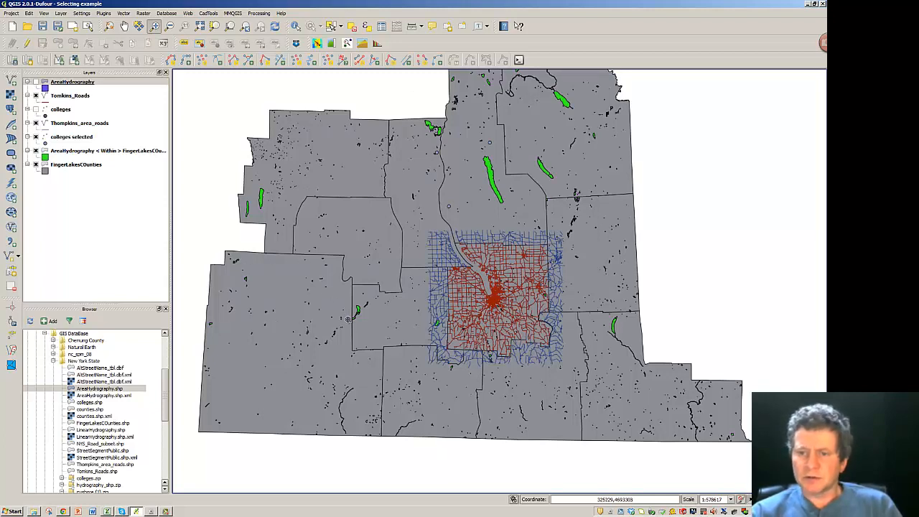
click(36, 83)
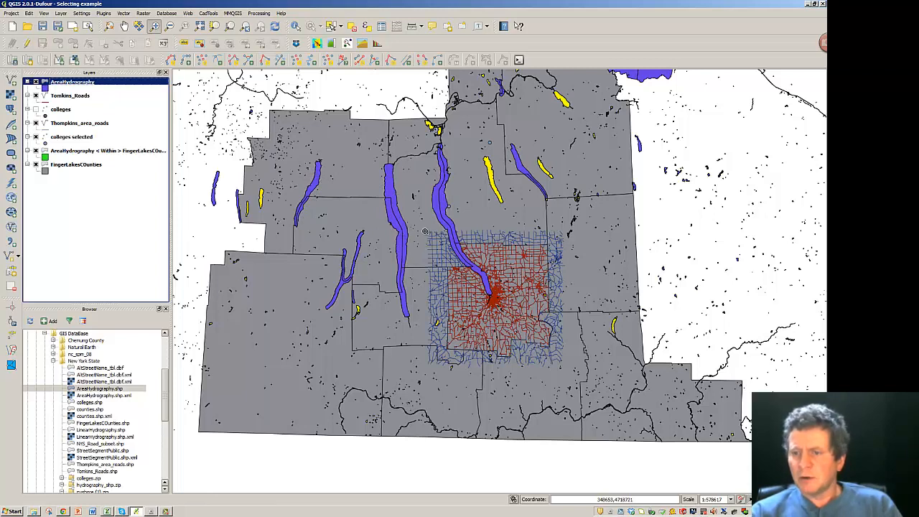
- Query AreaHydrography Intersects FingerLakesCounties, create a layer from the result, and close the dialog
click(125, 15)
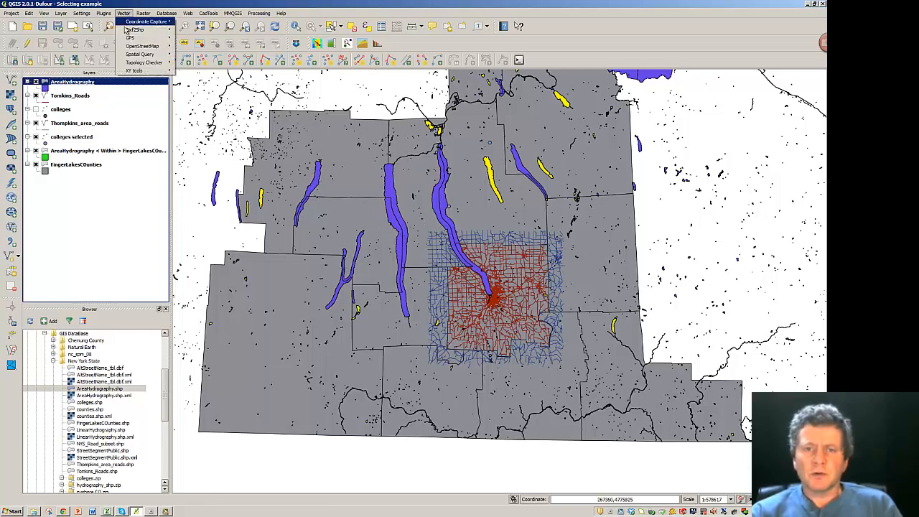
mouse_move(133, 55)
click(198, 55)
click(256, 279)
click(257, 277)
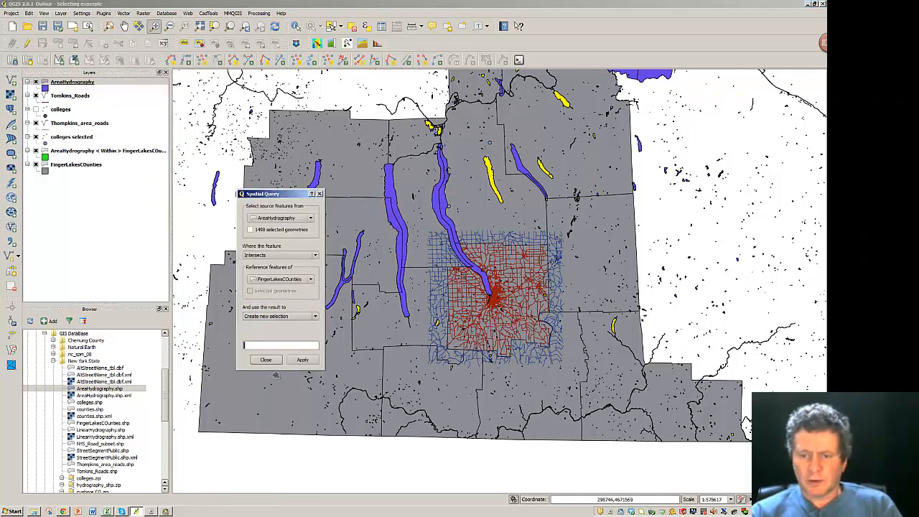
click(303, 360)
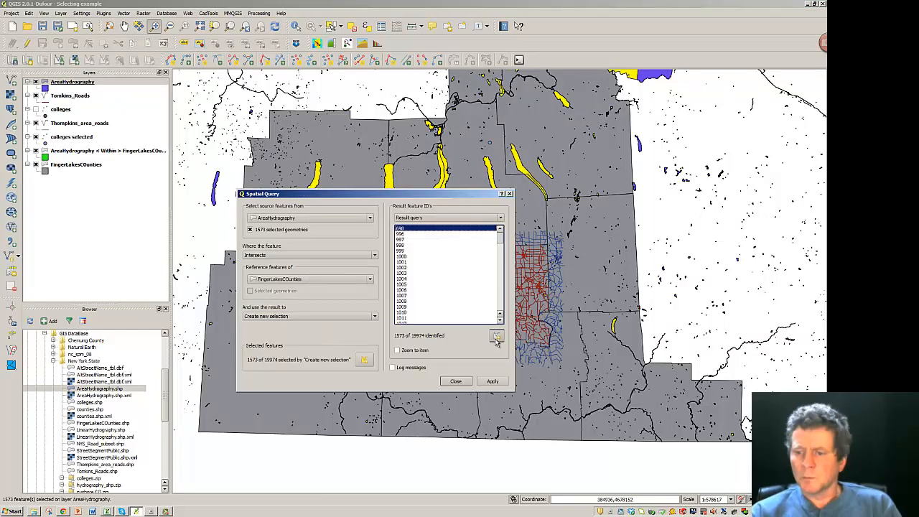
click(496, 338)
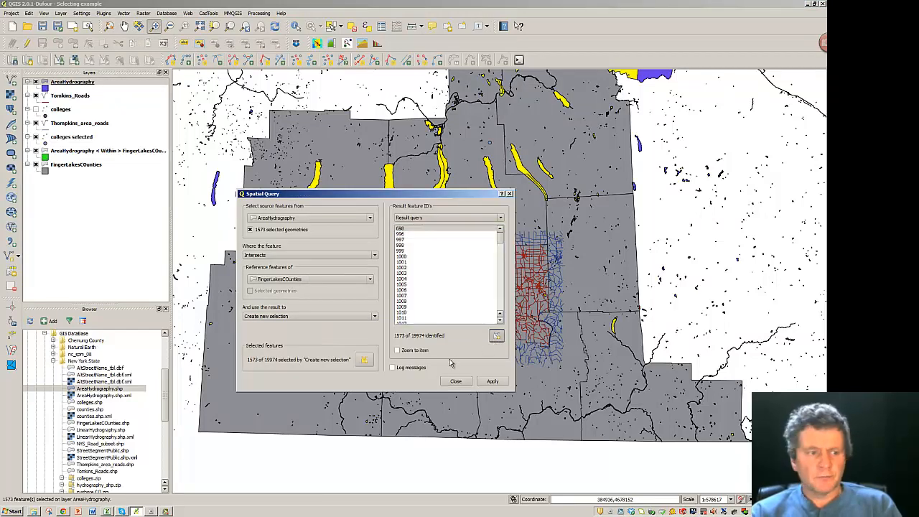
drag(338, 195, 364, 273)
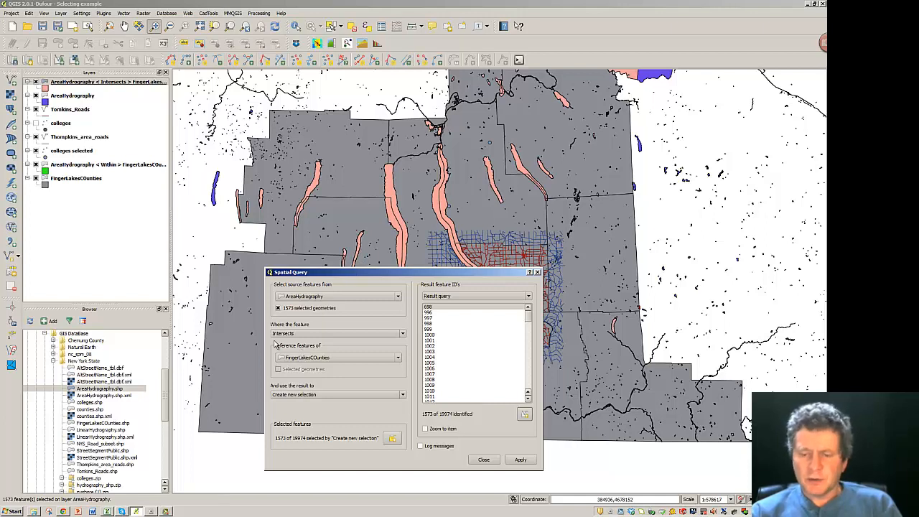
click(404, 335)
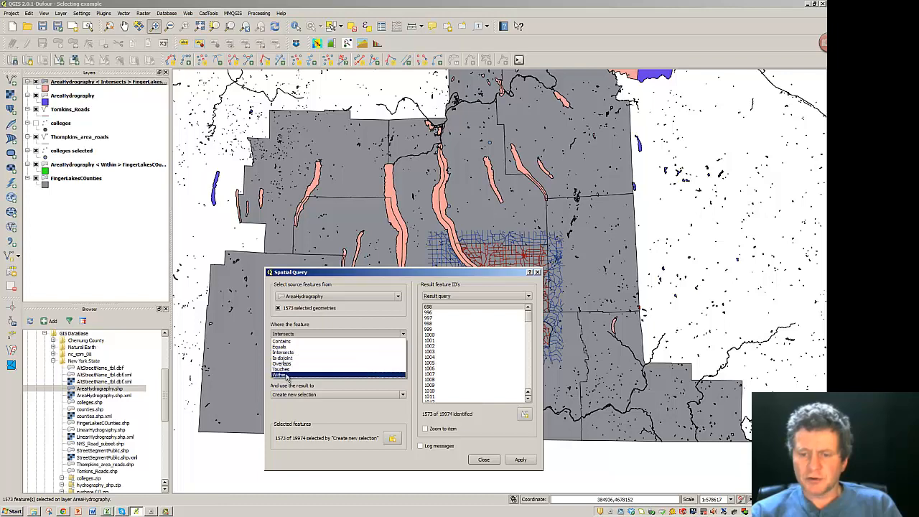
click(484, 459)
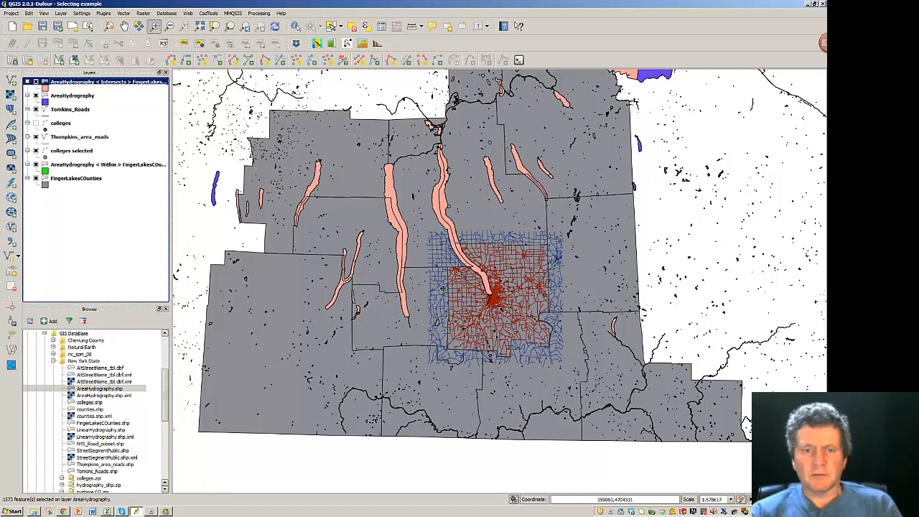
- Hide AreaHydrography, select the Within layer, and zoom out to see all intersecting water
click(37, 96)
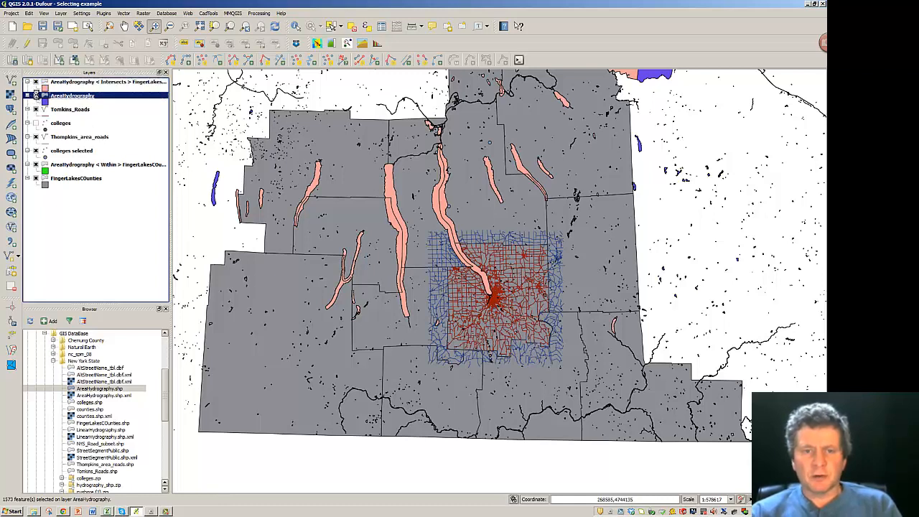
click(37, 165)
click(36, 164)
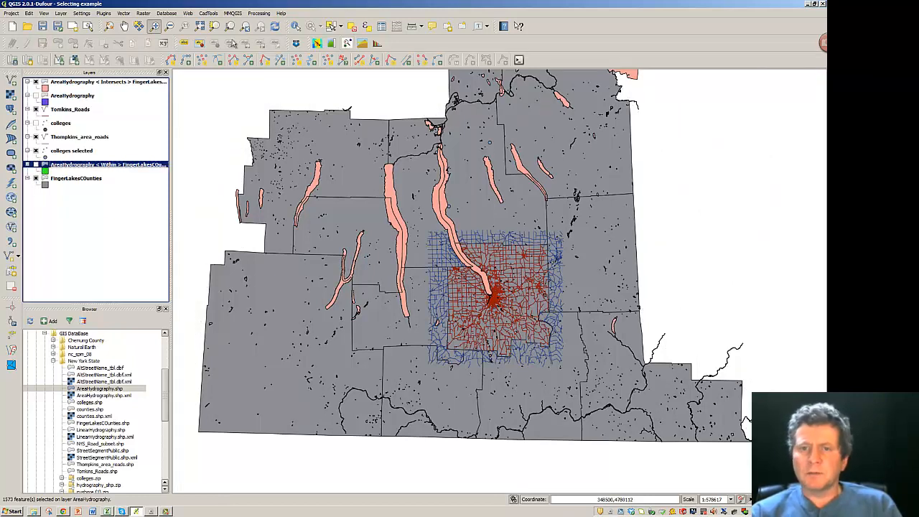
click(200, 26)
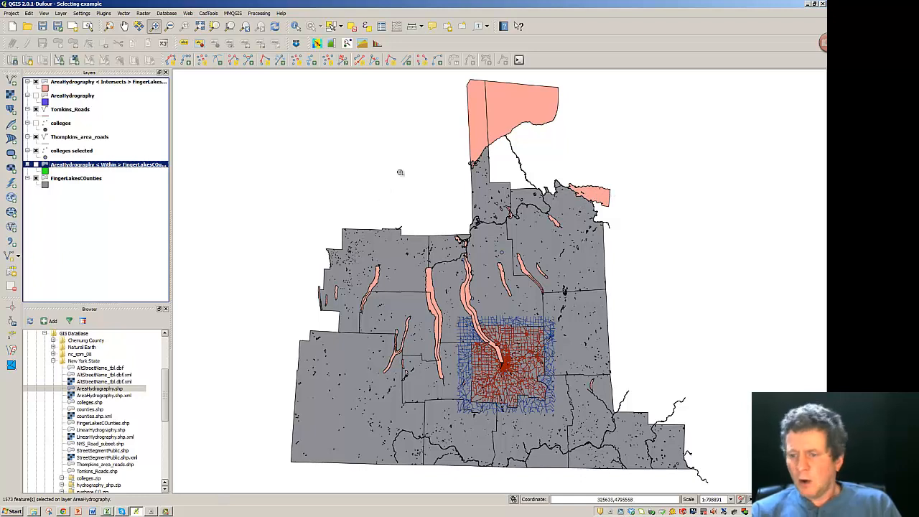
- Remove the Within hydrography layer and restyle the Intersects layer with a dark blue fill
right_click(98, 168)
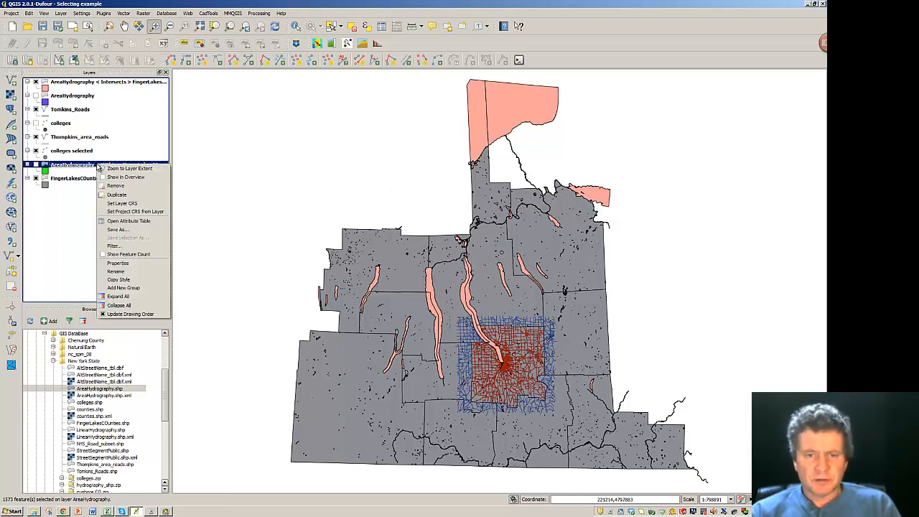
click(115, 185)
right_click(64, 82)
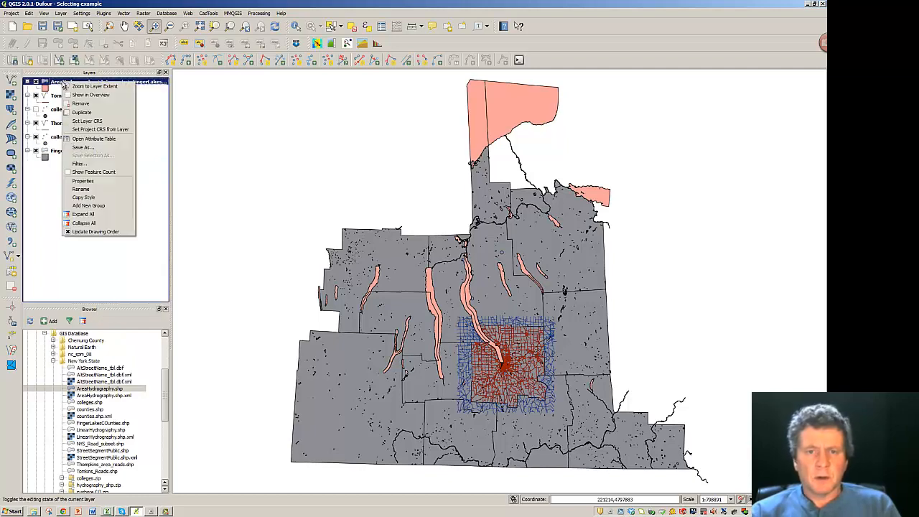
click(79, 183)
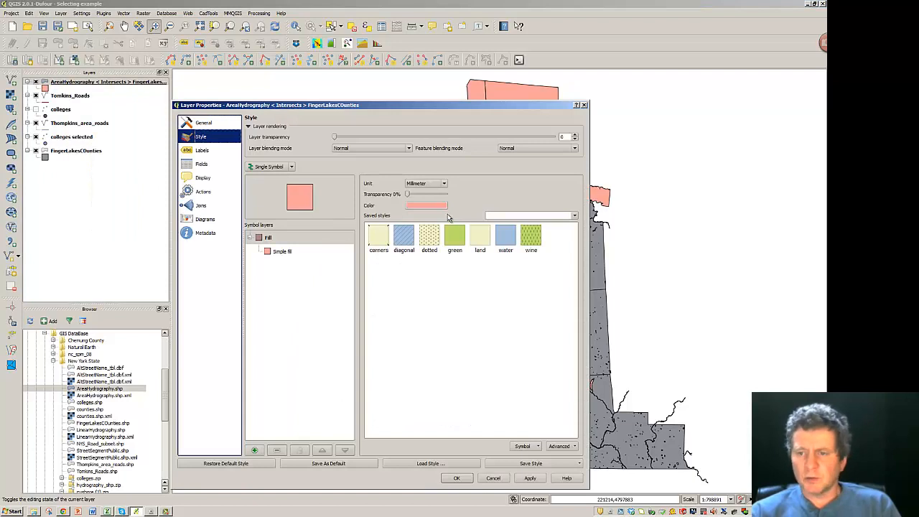
click(431, 206)
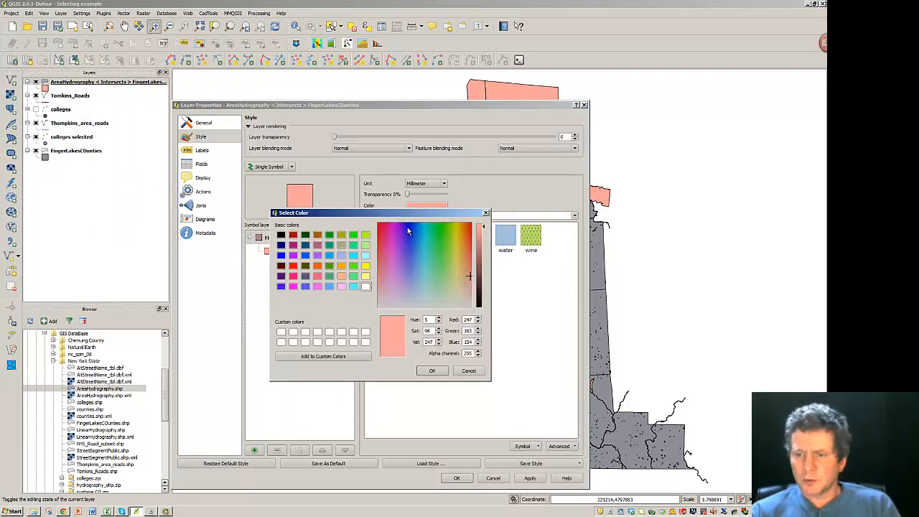
click(407, 227)
click(433, 370)
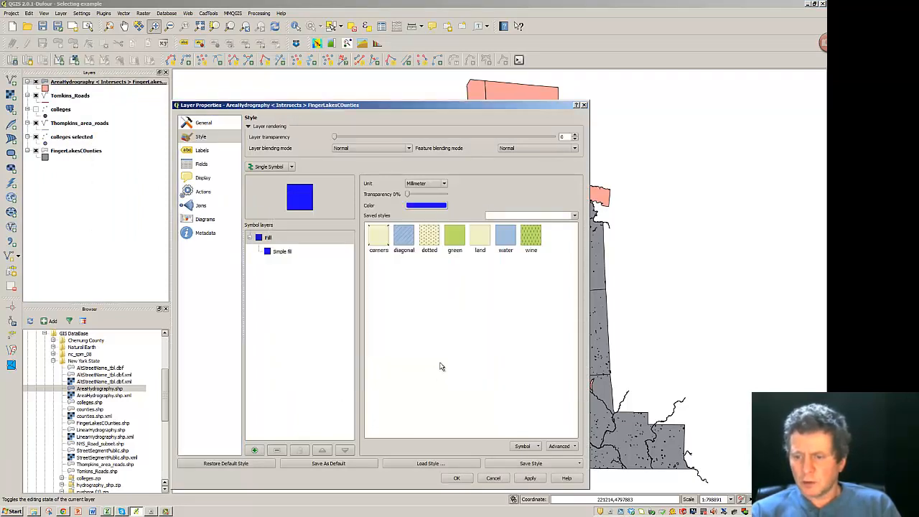
click(458, 478)
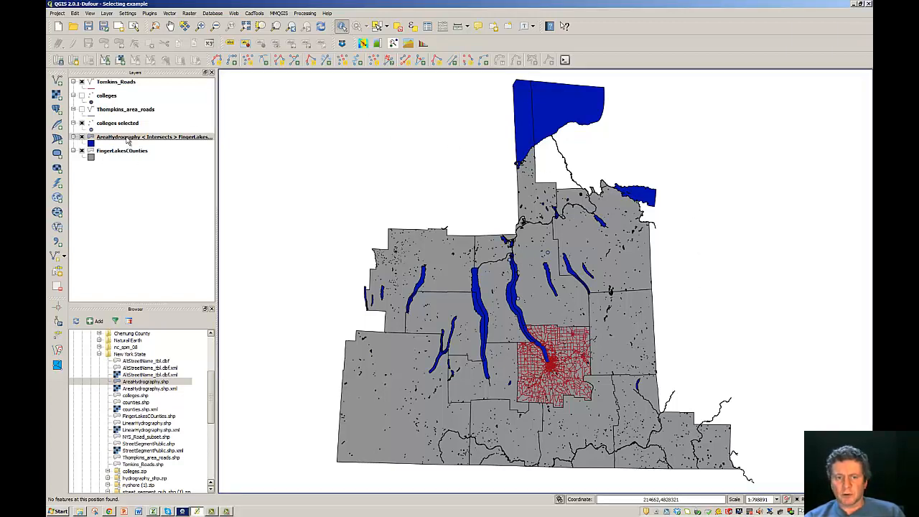
click(523, 127)
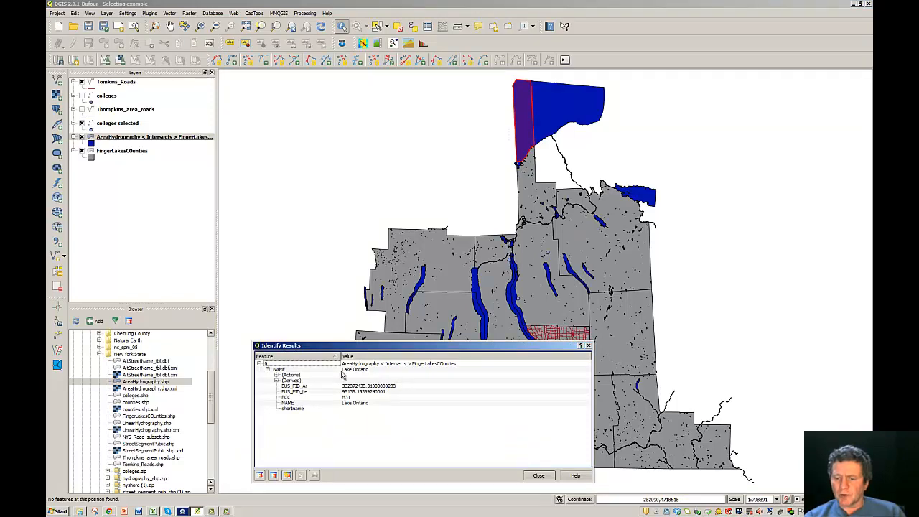
click(559, 117)
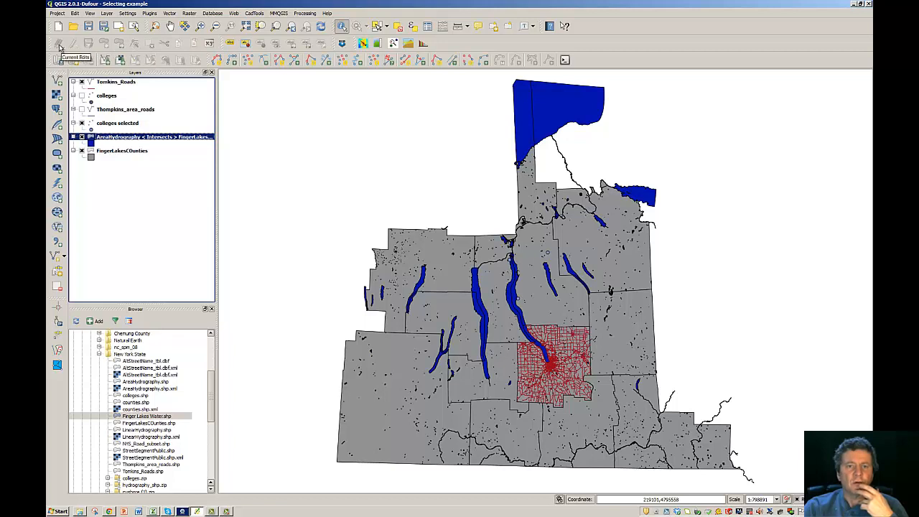
click(118, 111)
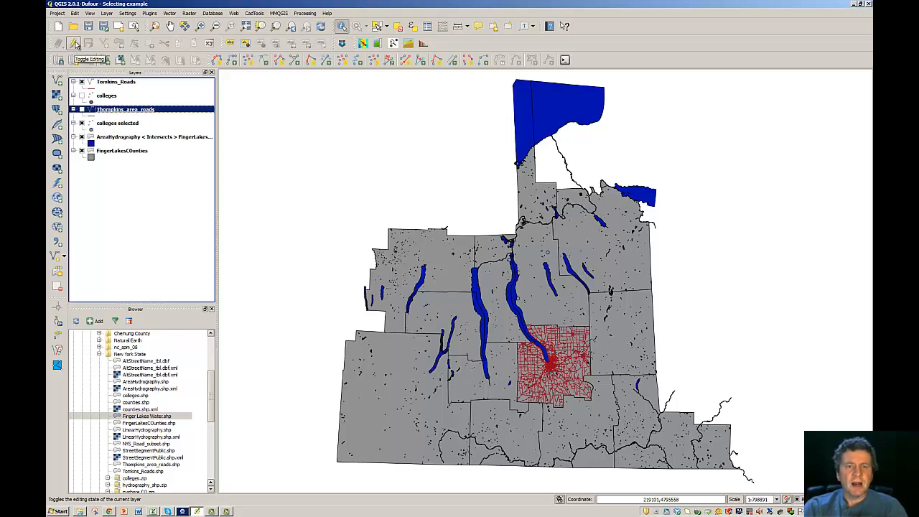
key(Up)
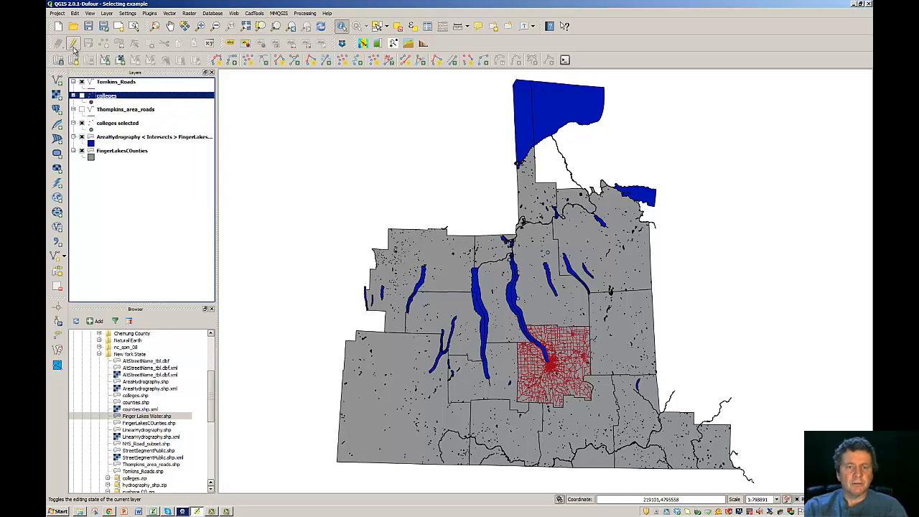
click(104, 125)
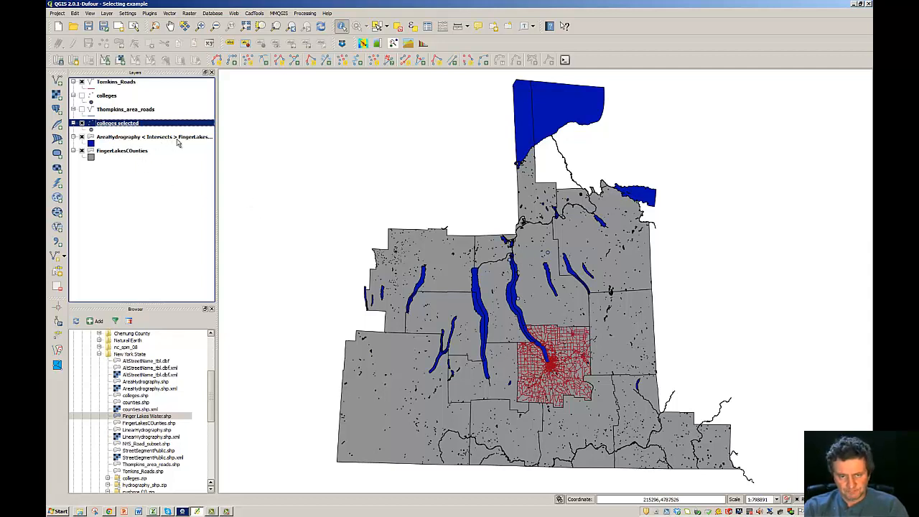
- Start exporting the AreaHydrography layer, cancel the save, and clear the layer selection
right_click(124, 140)
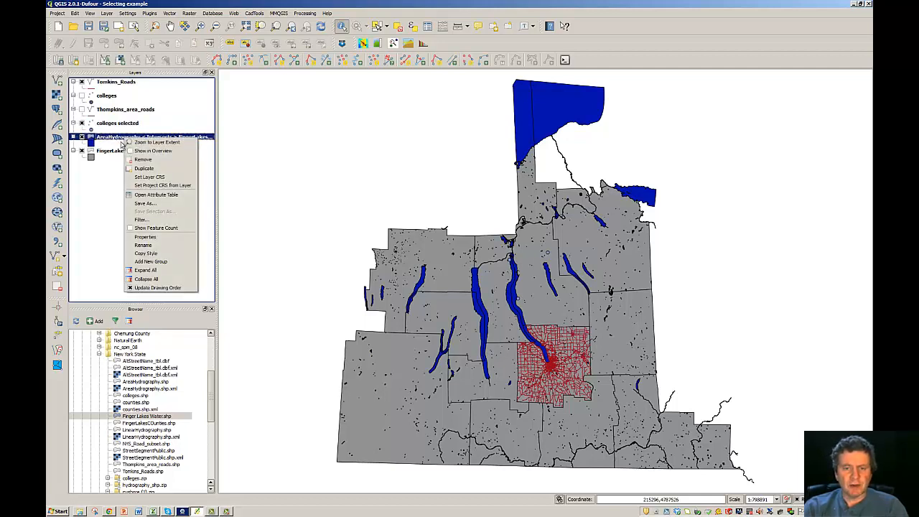
click(145, 204)
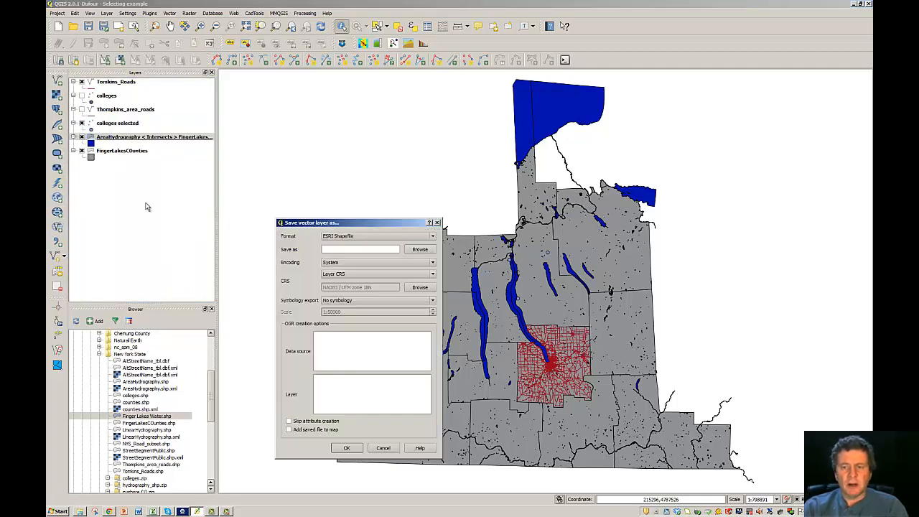
click(335, 249)
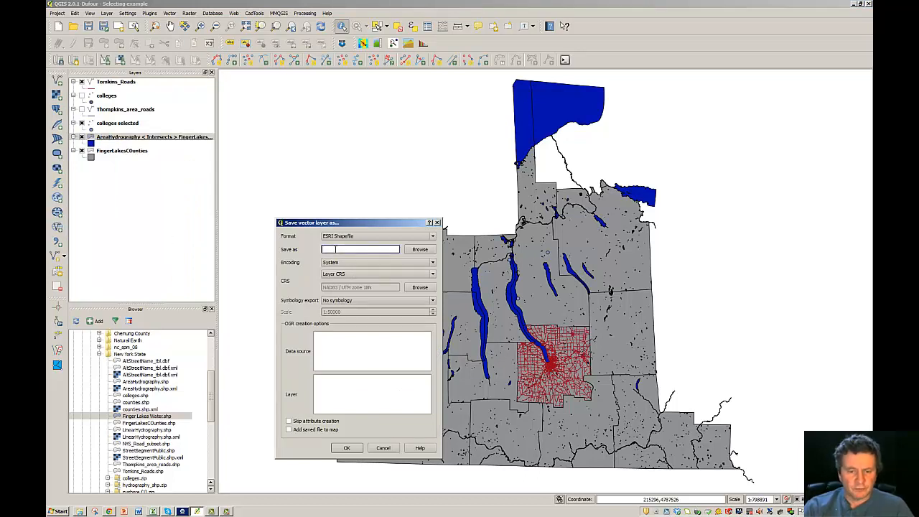
key(Escape)
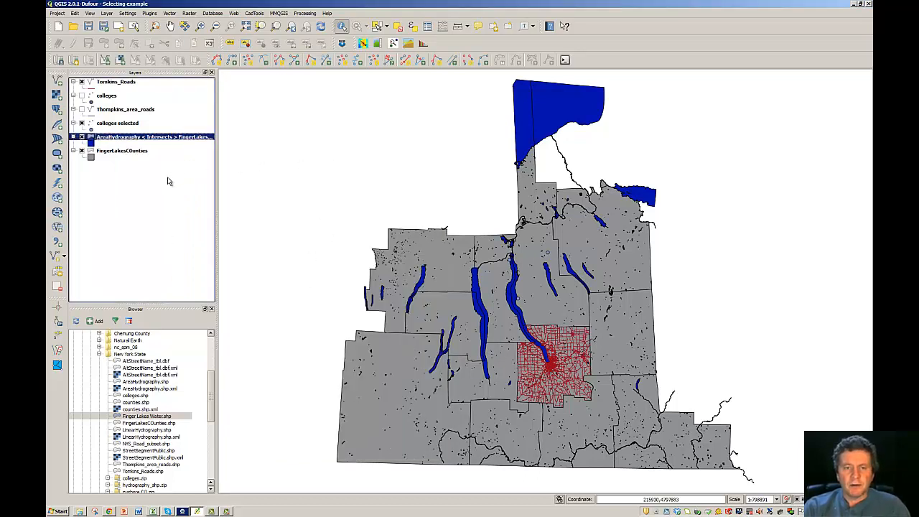
click(167, 178)
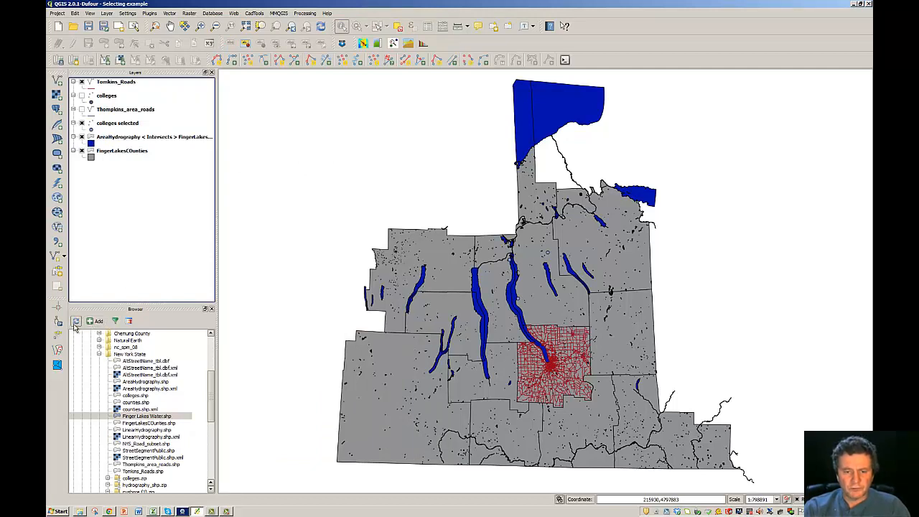
- Add Finger Lakes Water.shp from the Browser as a new top layer, then select AreaHydrography
click(146, 417)
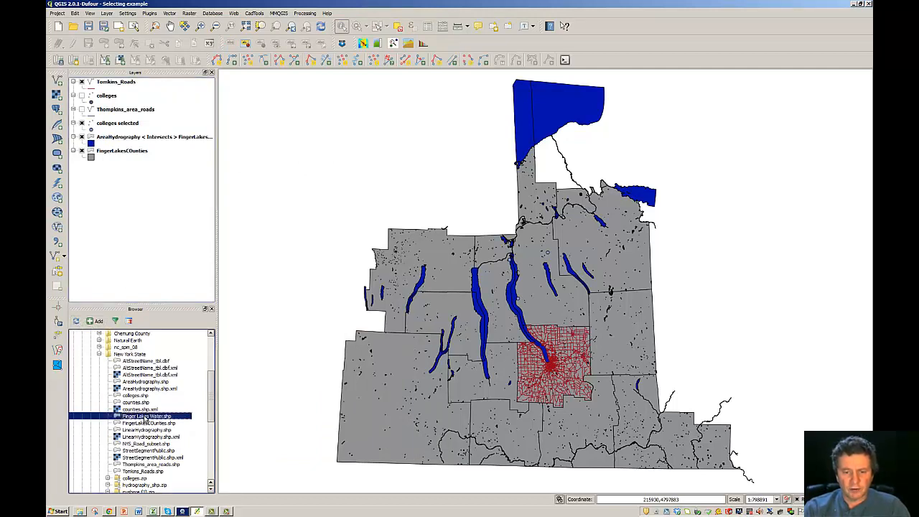
right_click(146, 416)
click(157, 421)
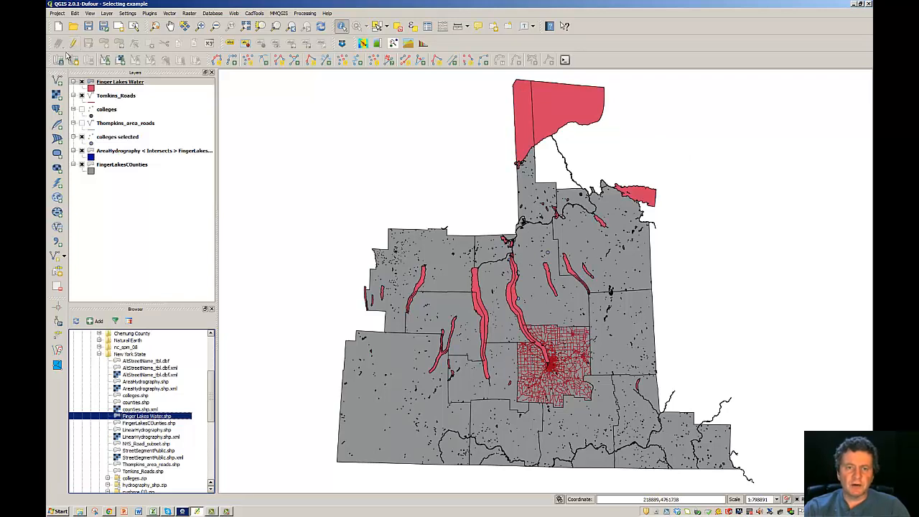
click(105, 152)
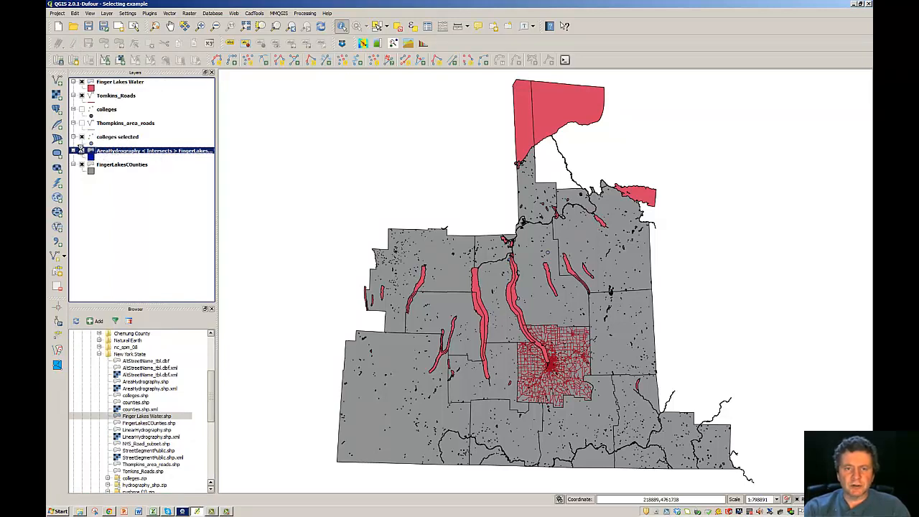
- Hide AreaHydrography and turn on editing for the Finger Lakes Water layer
click(92, 87)
click(112, 225)
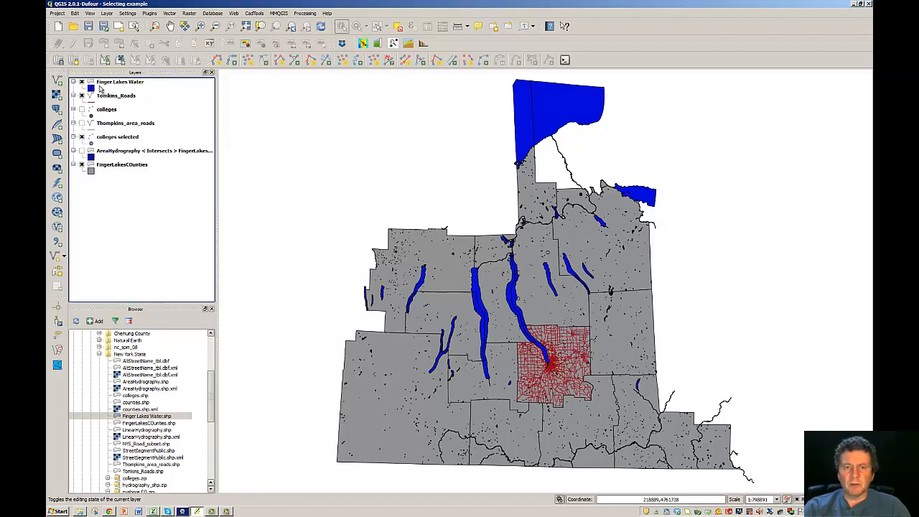
click(108, 84)
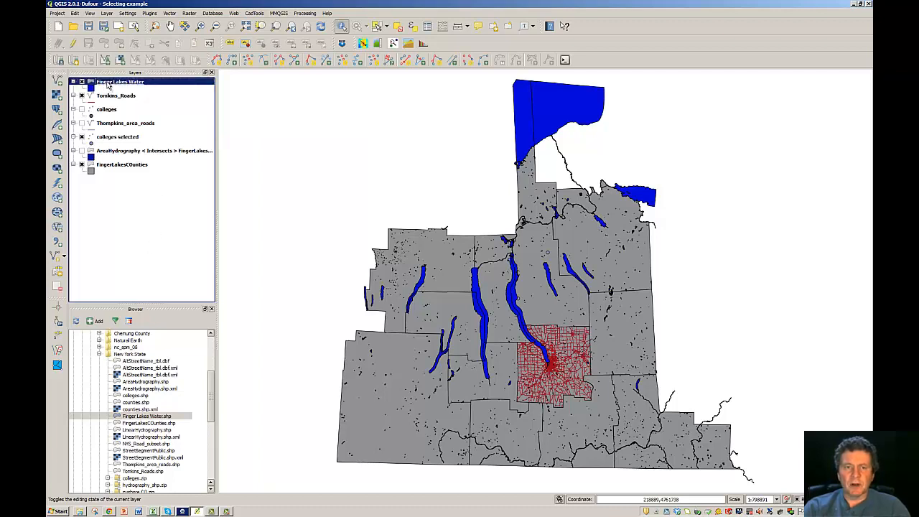
click(75, 44)
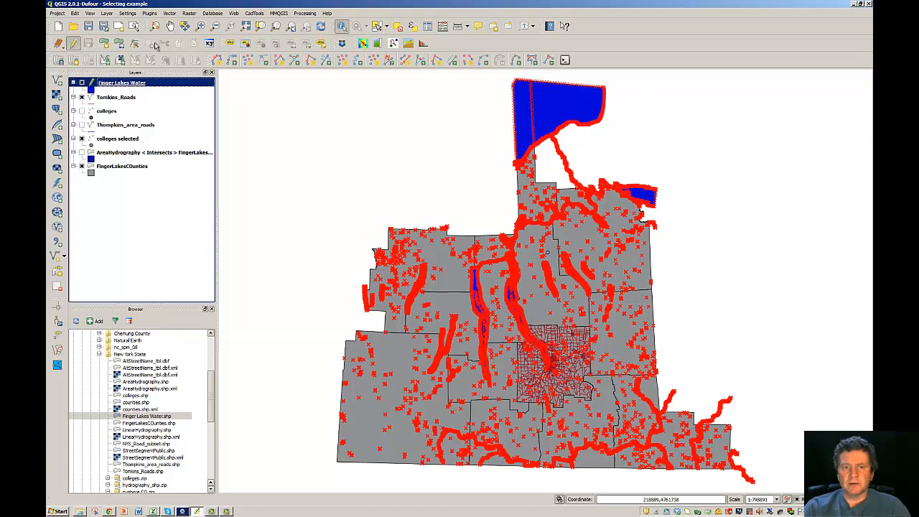
- Select the Lake Ontario polygon on the map and open the Finger Lakes Water attribute table
click(376, 26)
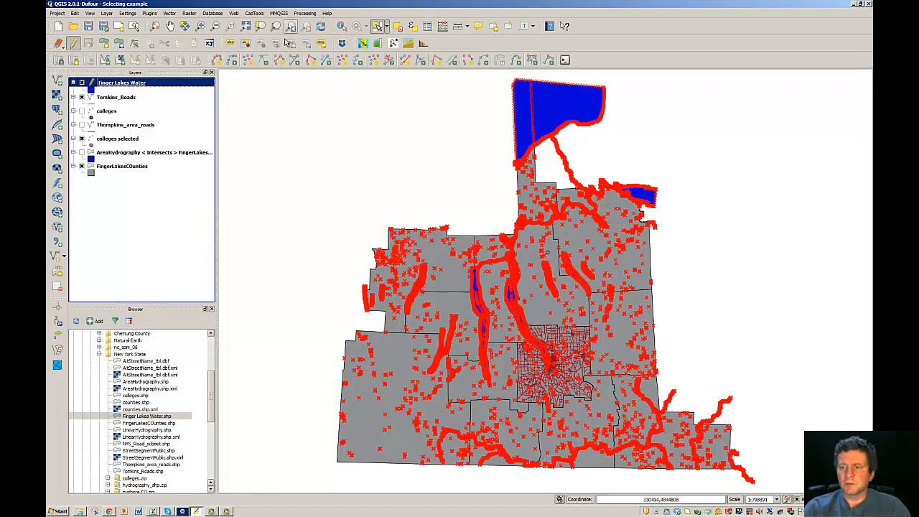
click(523, 112)
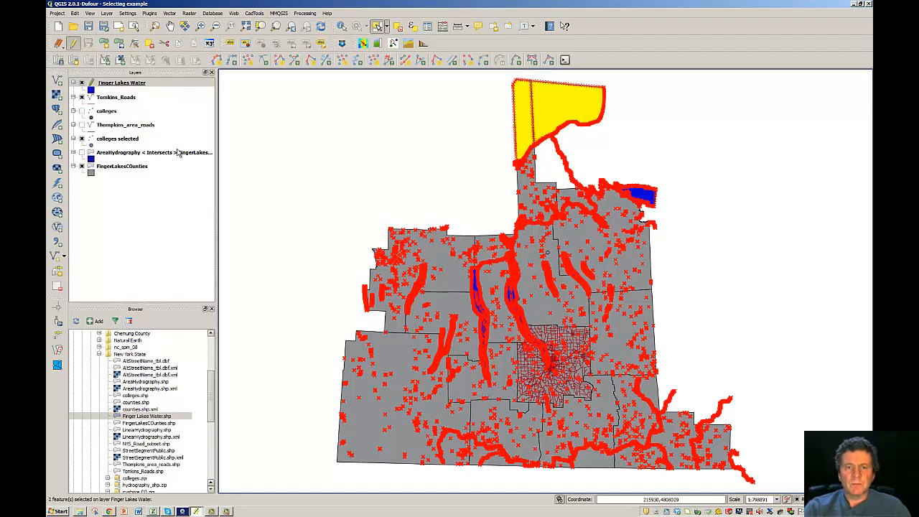
right_click(123, 84)
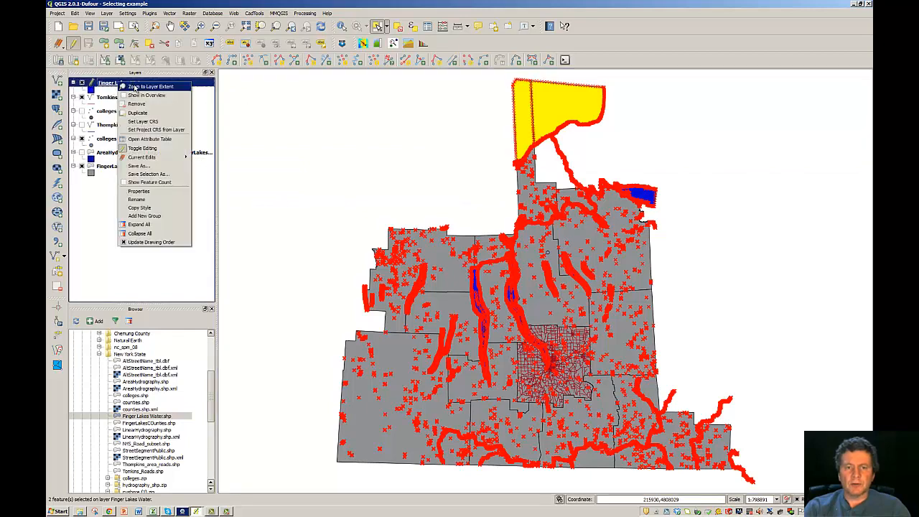
click(138, 139)
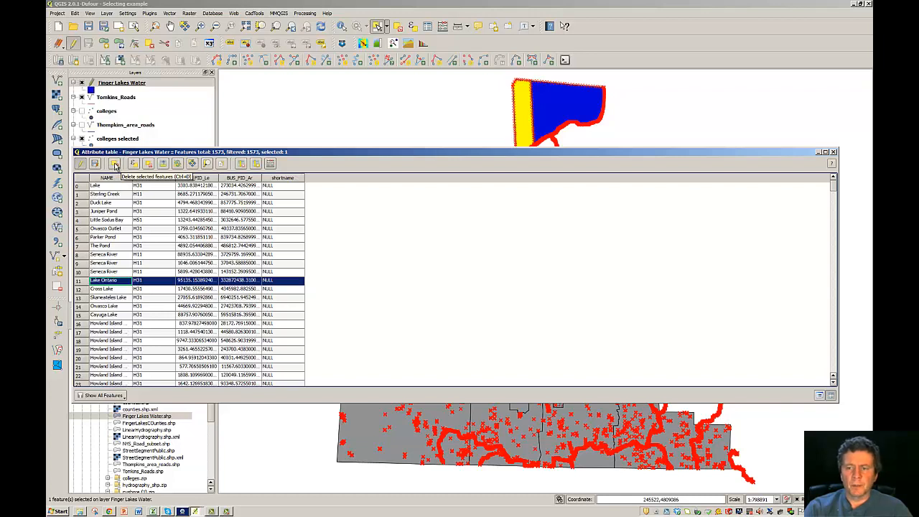
- Delete the selected Lake Ontario feature in the attribute table, then move the table off the map
click(115, 166)
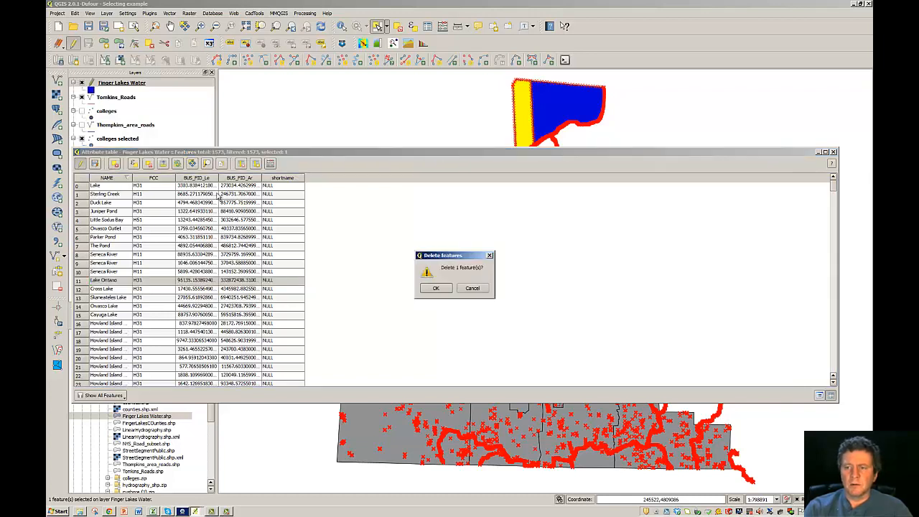
click(435, 288)
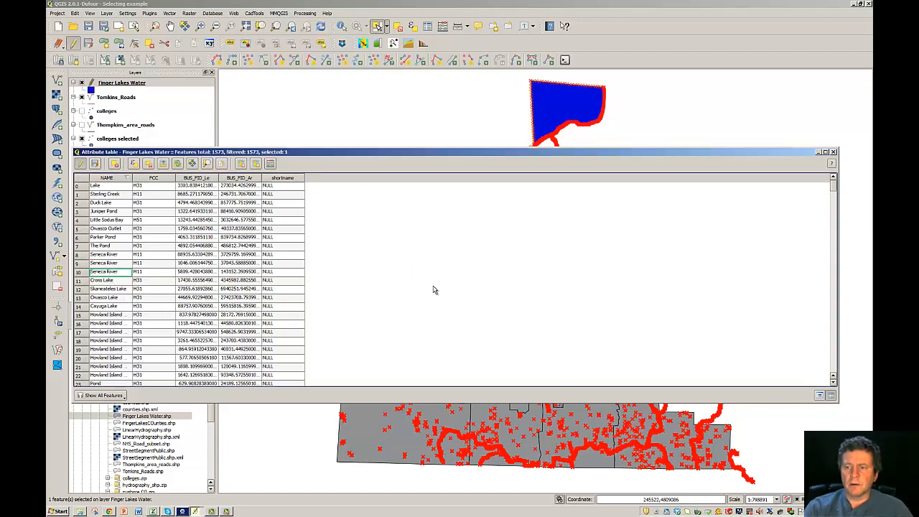
drag(446, 152, 501, 231)
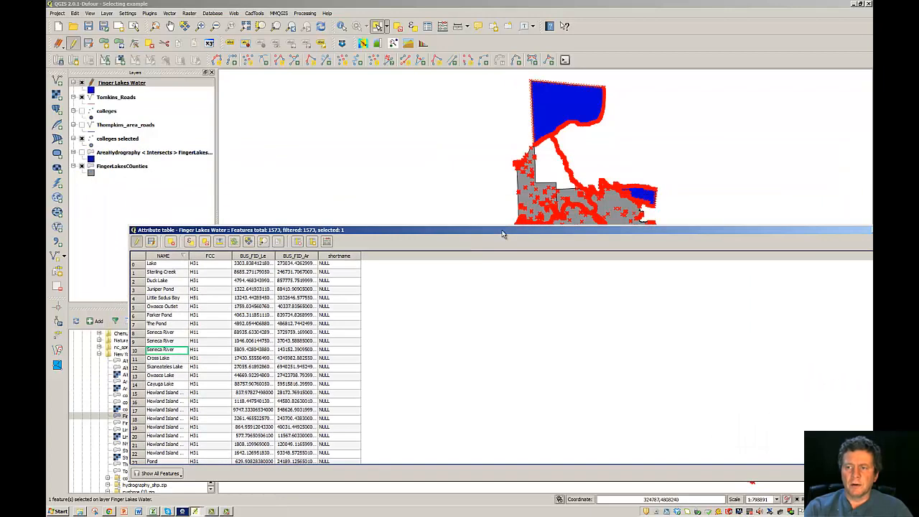
click(559, 118)
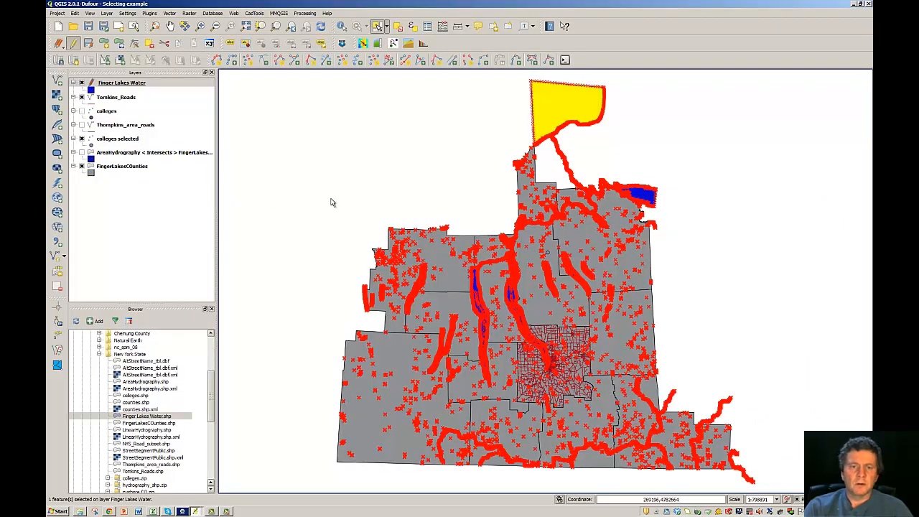
- From the Finger Lakes Water attribute table, delete the remaining selected northern polygon and move the table aside
right_click(130, 86)
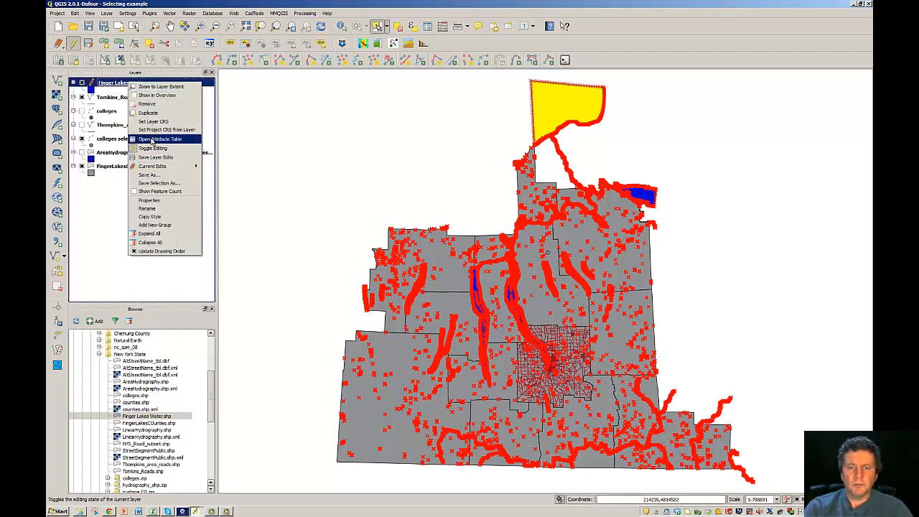
click(152, 140)
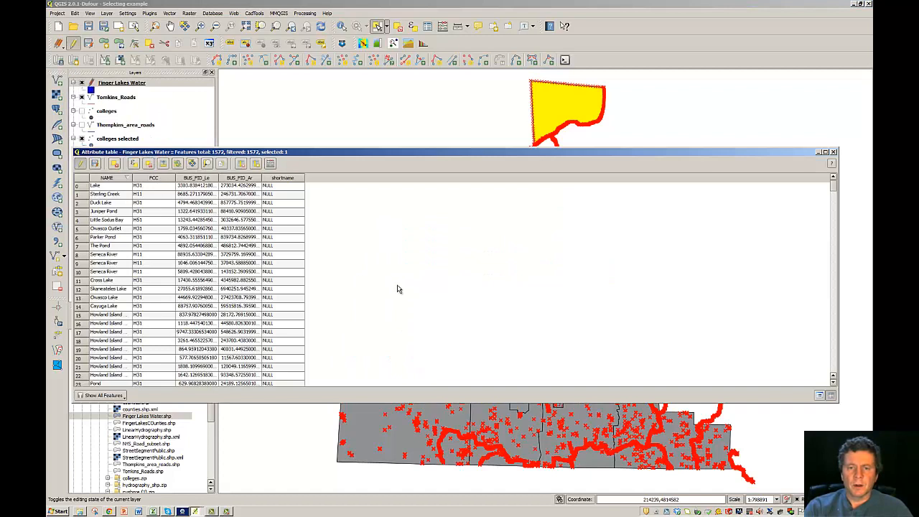
click(115, 165)
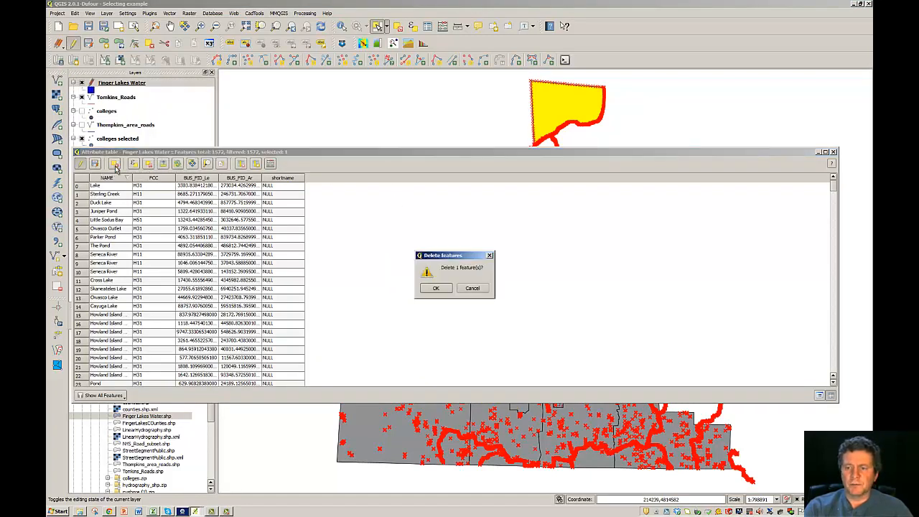
click(435, 288)
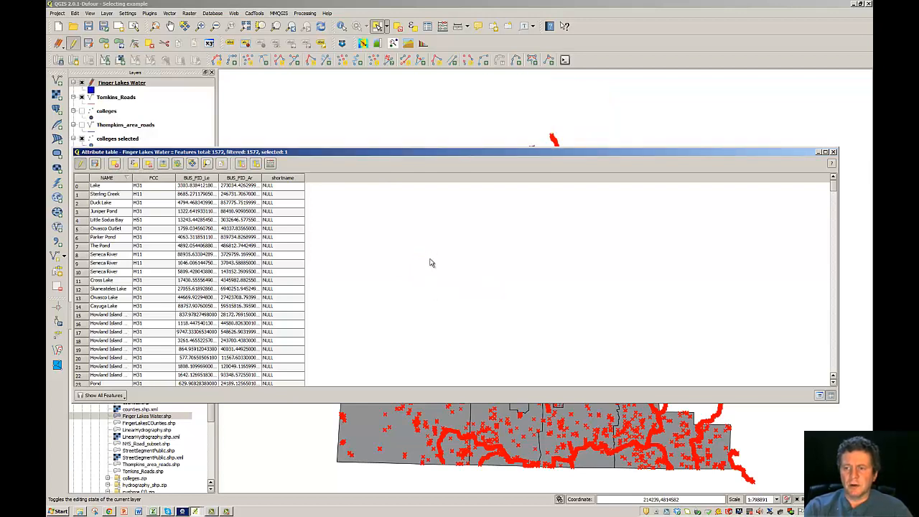
drag(444, 152, 419, 274)
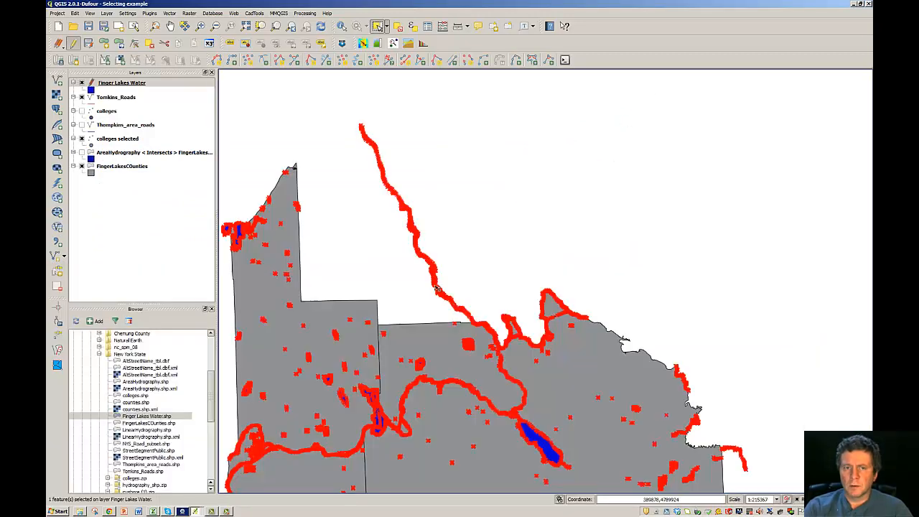
- Delete the selected northern river feature and clear the selection
click(150, 44)
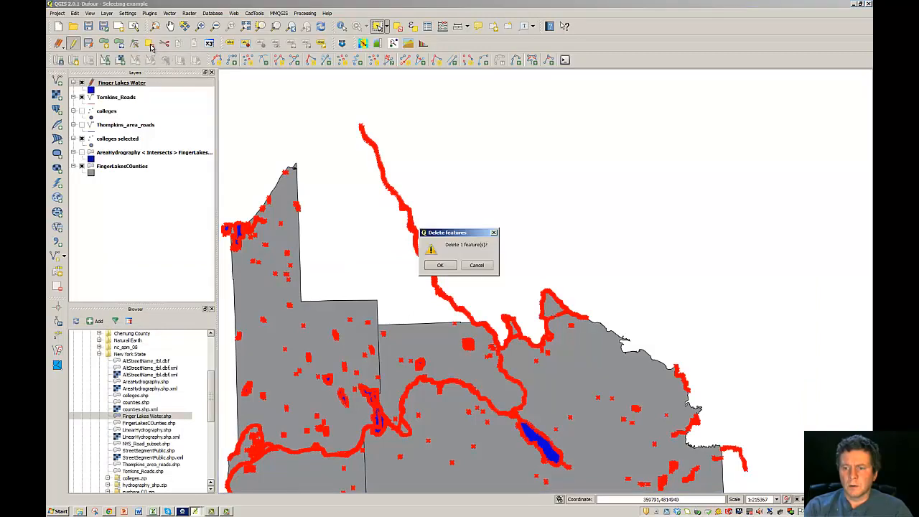
click(440, 265)
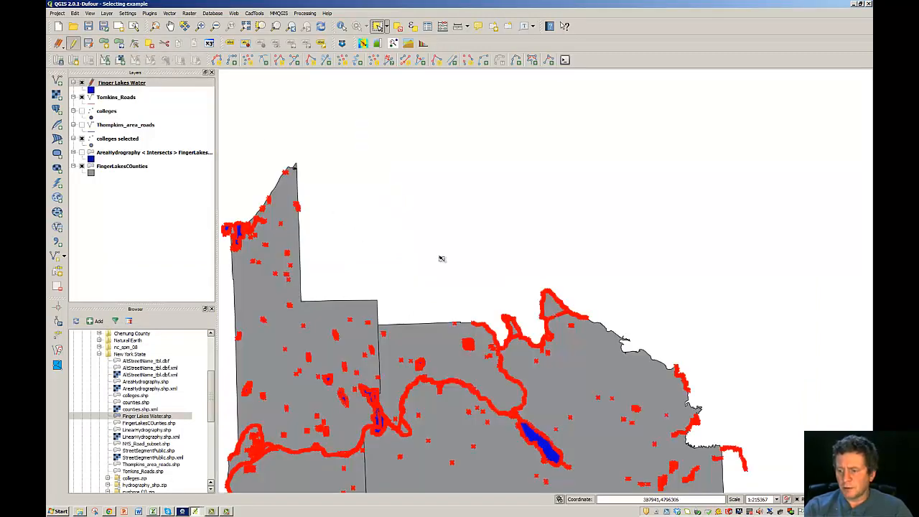
click(742, 454)
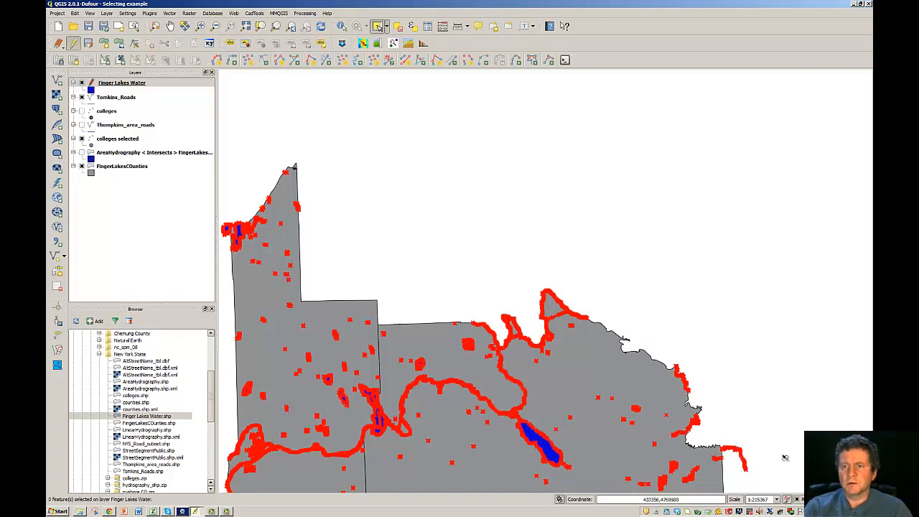
- Select another unwanted water feature in single-feature mode, delete it, and zoom to full extent
click(386, 27)
click(383, 35)
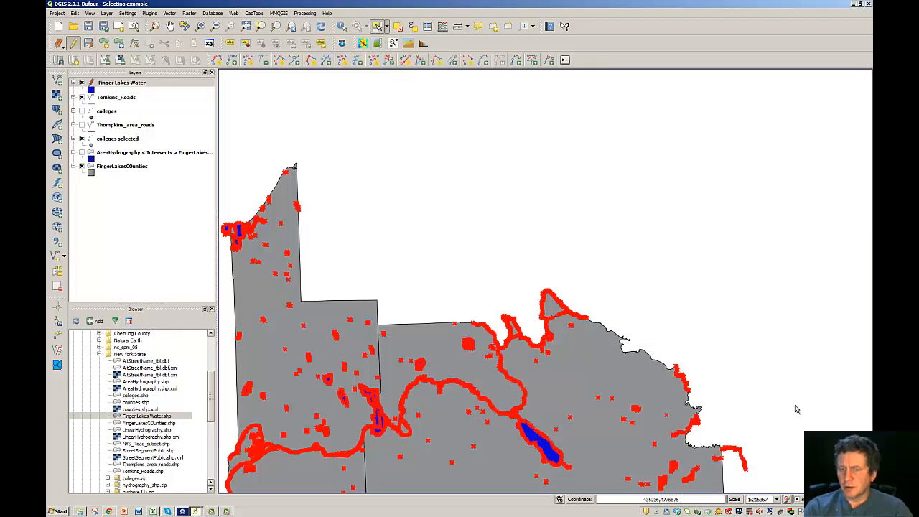
click(734, 453)
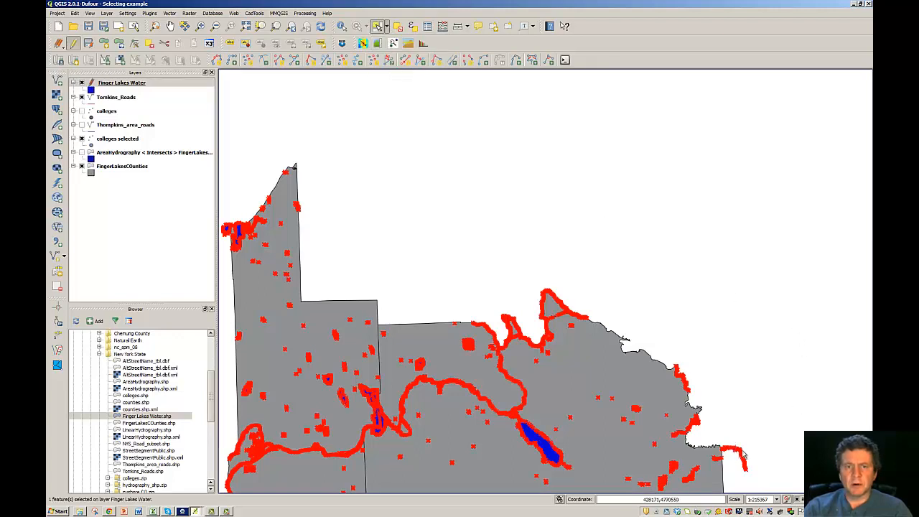
click(150, 44)
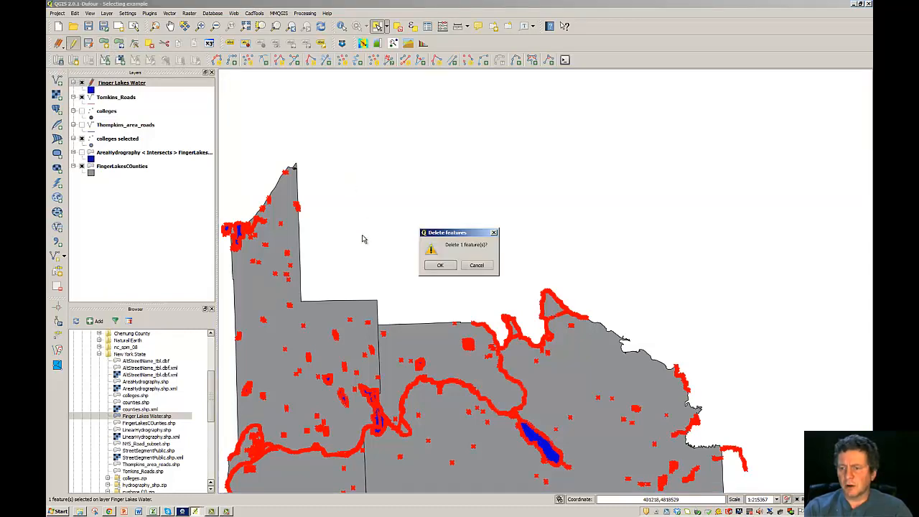
click(439, 265)
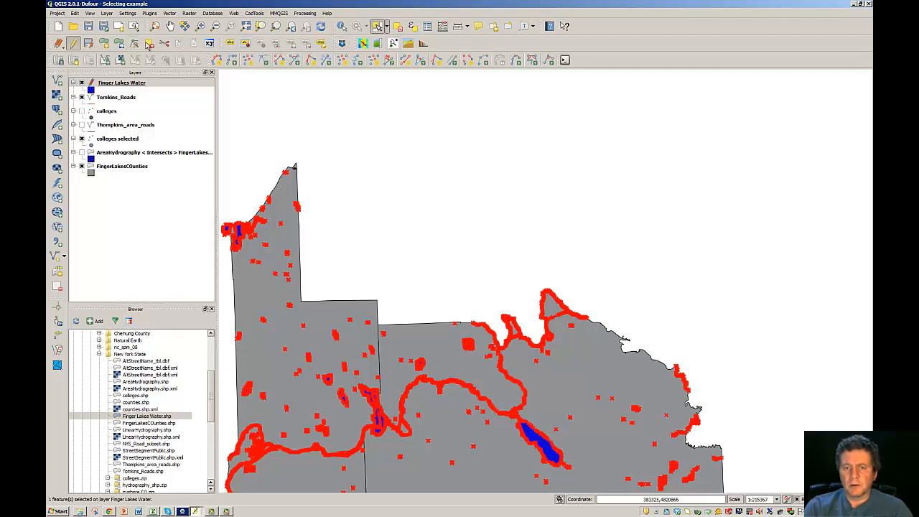
click(247, 26)
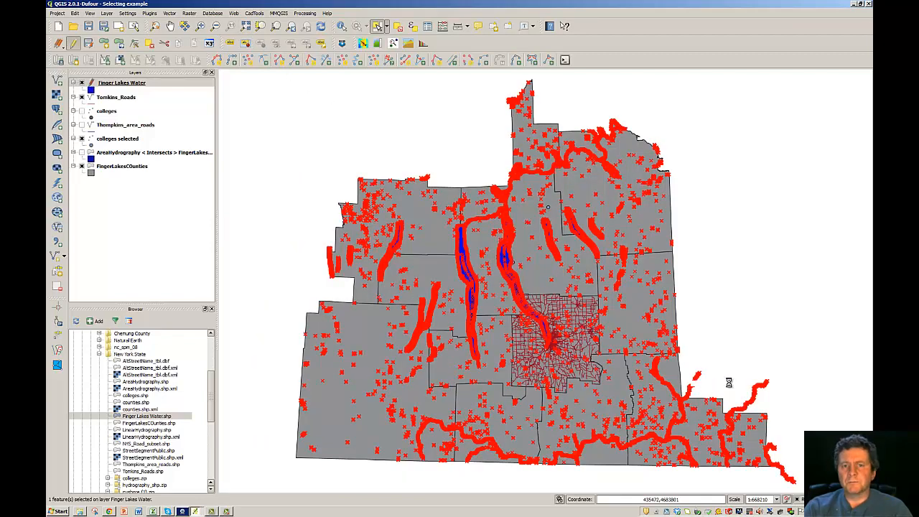
- Delete three more unwanted water features, including the river off the southeast corner, confirming each deletion
click(150, 45)
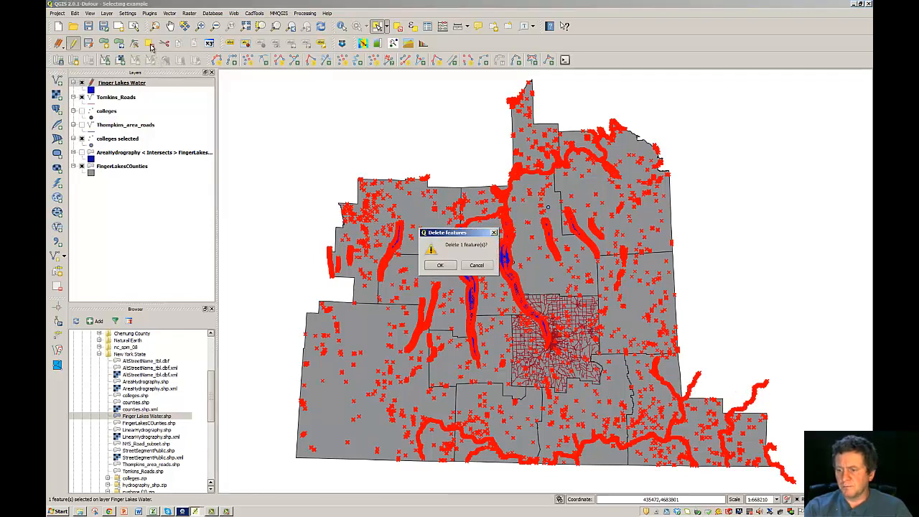
click(445, 265)
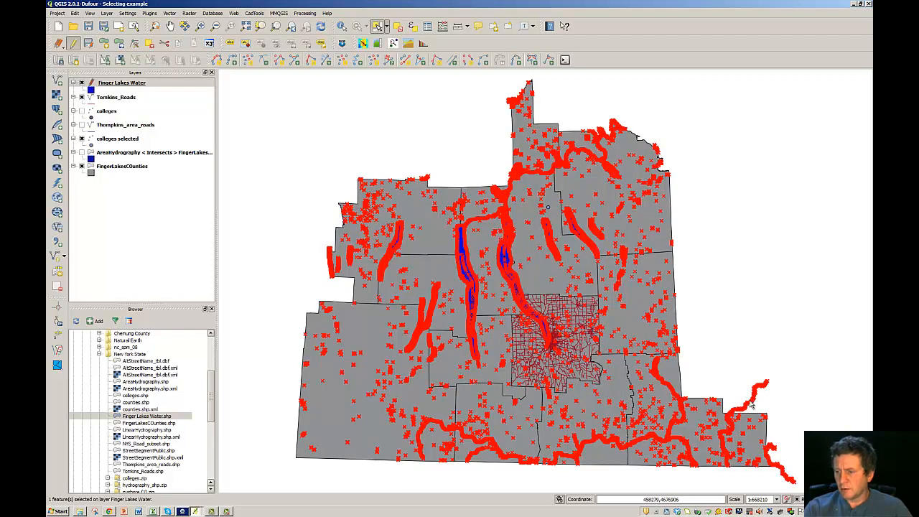
click(782, 441)
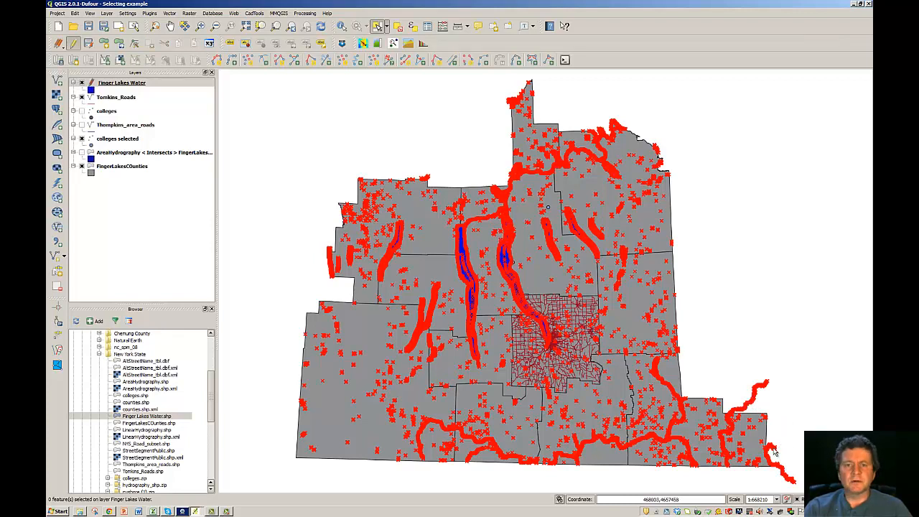
click(795, 445)
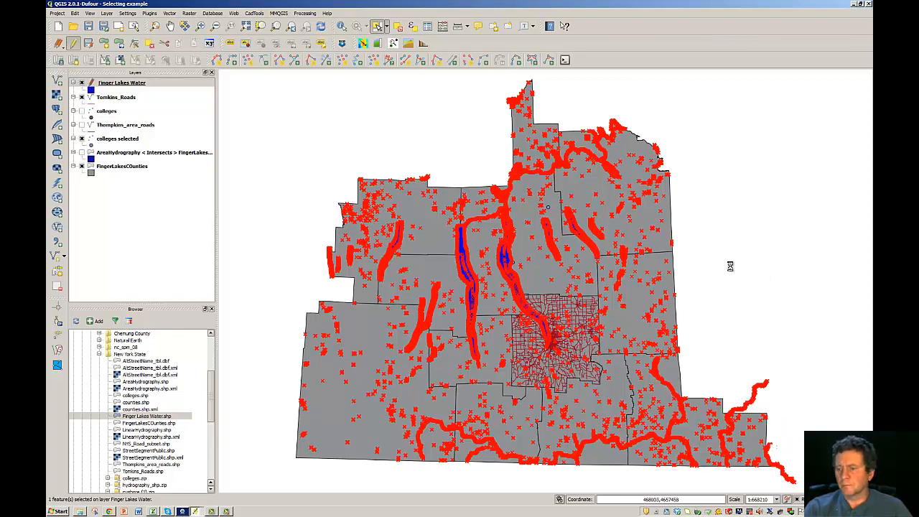
click(149, 44)
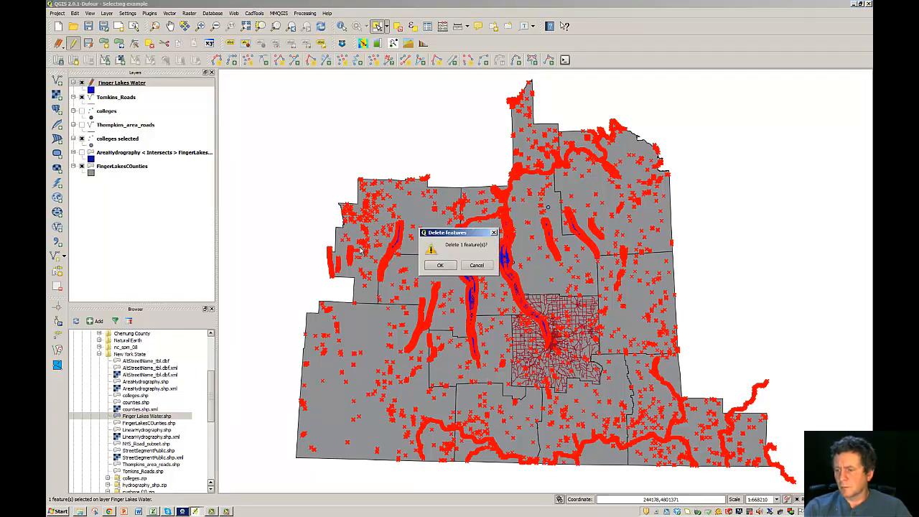
click(446, 265)
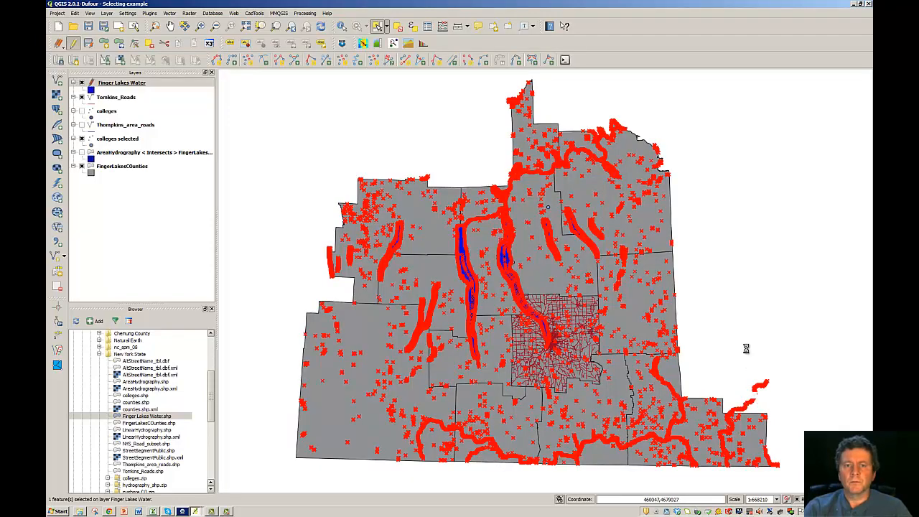
click(151, 44)
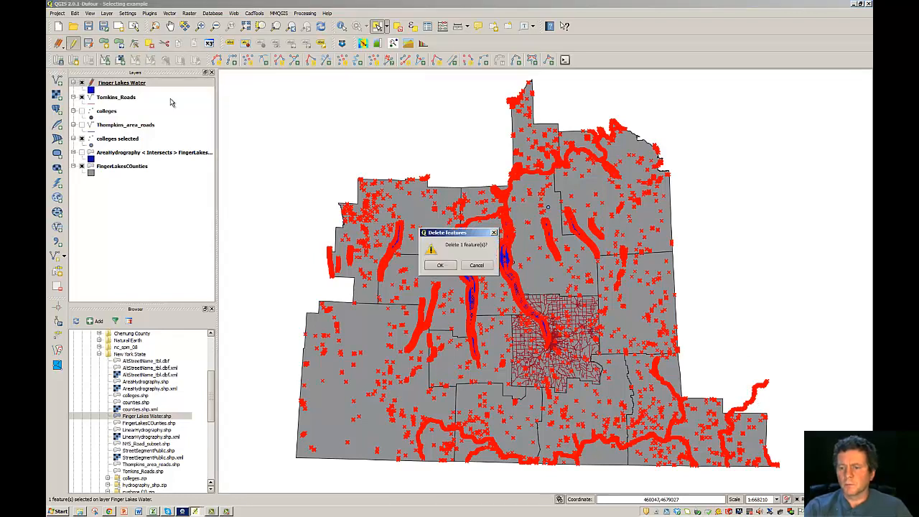
click(440, 265)
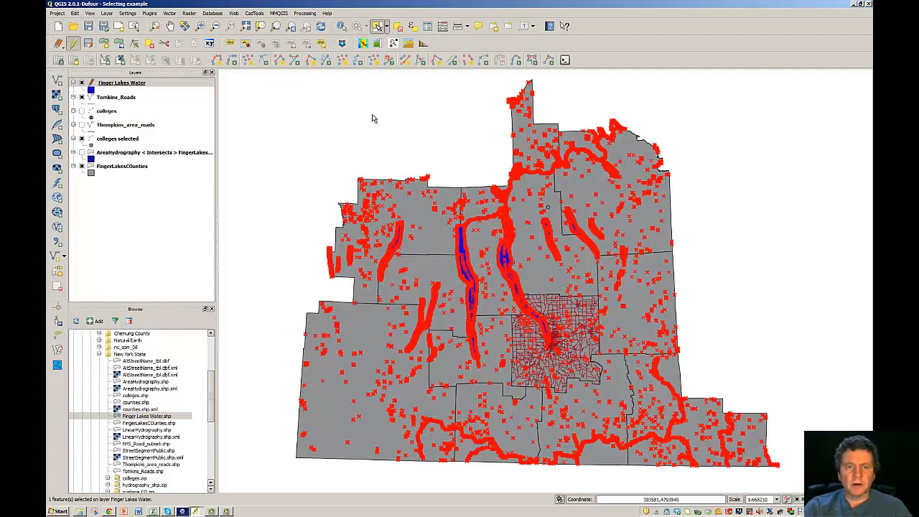
- Stop editing Finger Lakes Water saving the changes, then switch editing back on
click(74, 45)
click(59, 45)
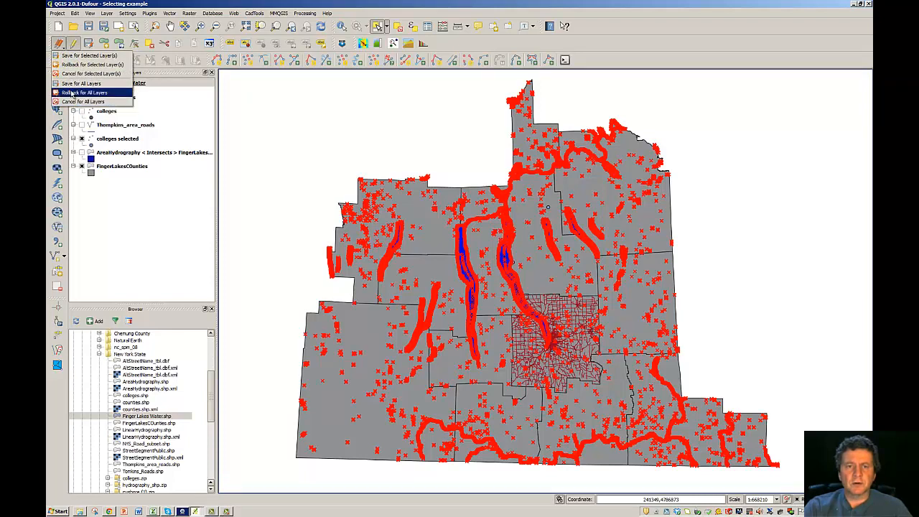
click(76, 45)
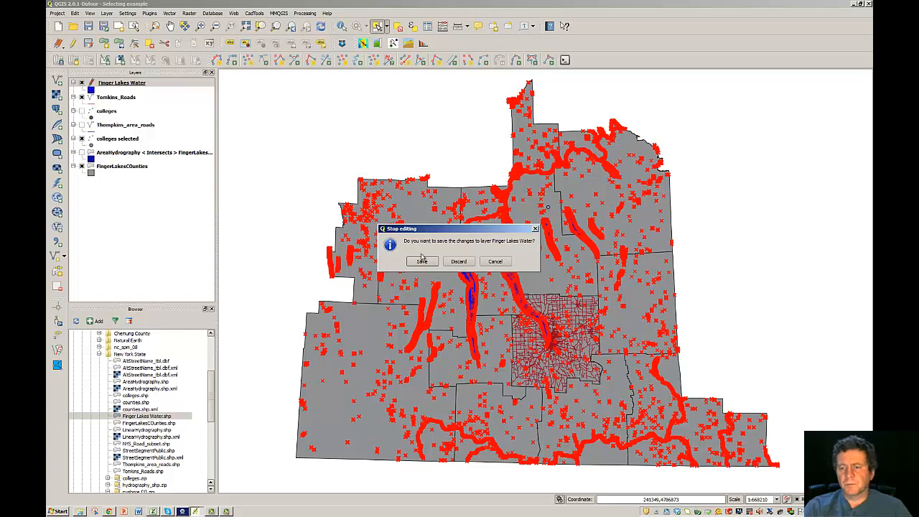
click(423, 262)
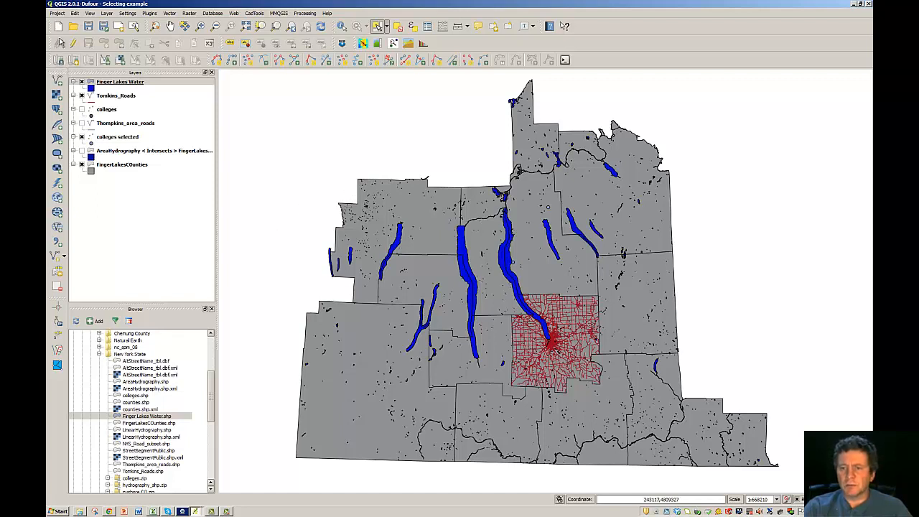
click(71, 43)
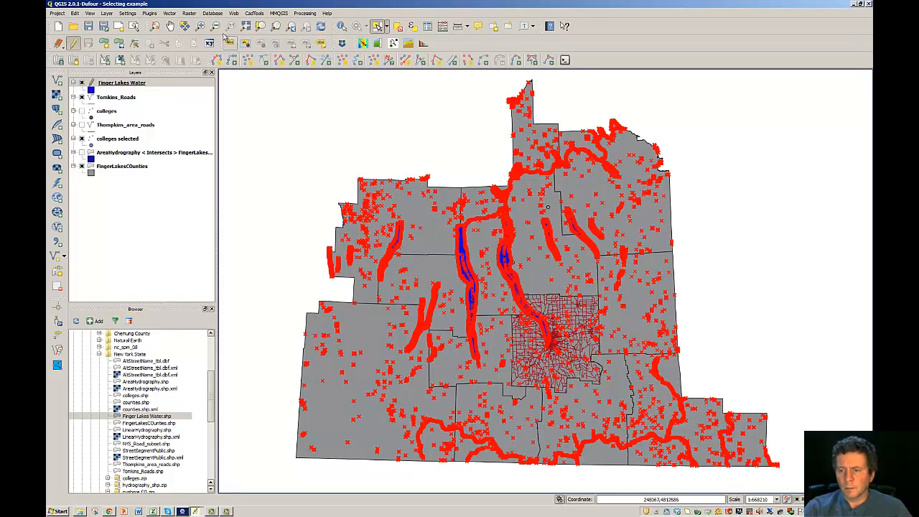
- Zoom in on the northern county boundary and select the stray water feature there
click(201, 25)
drag(374, 155, 491, 207)
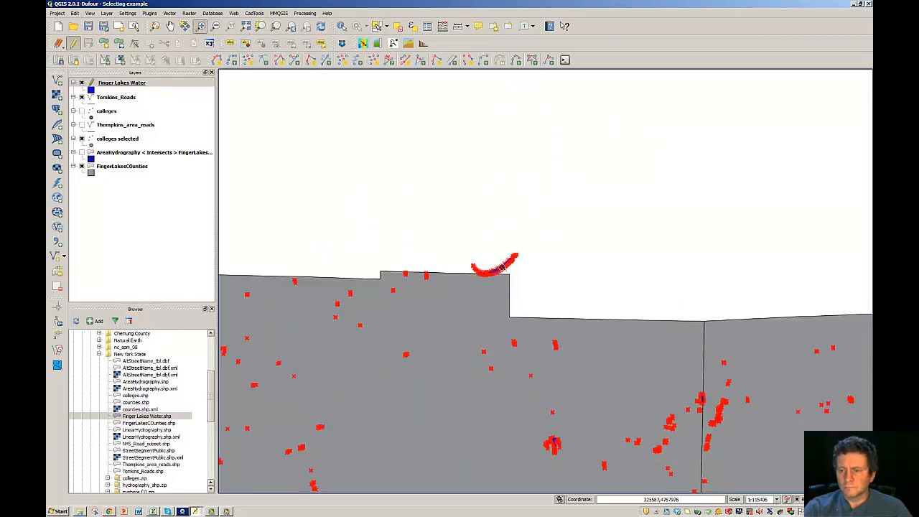
click(377, 27)
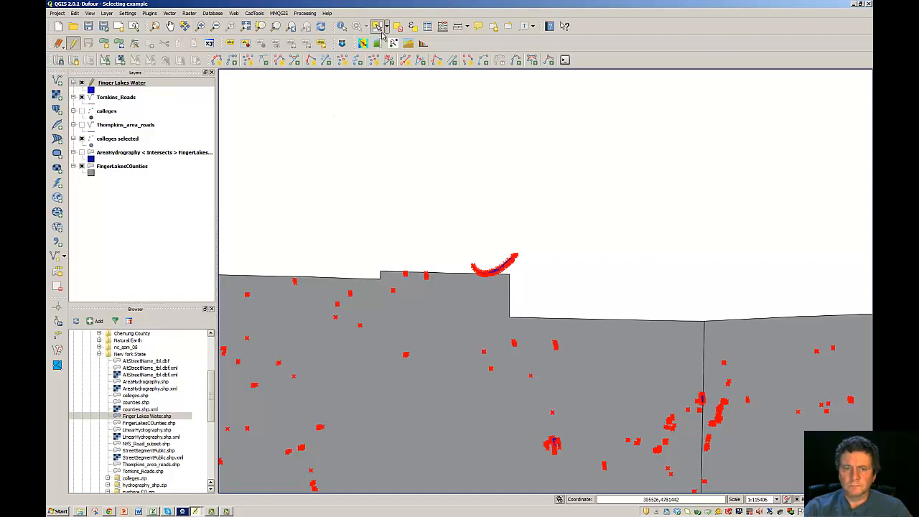
click(498, 272)
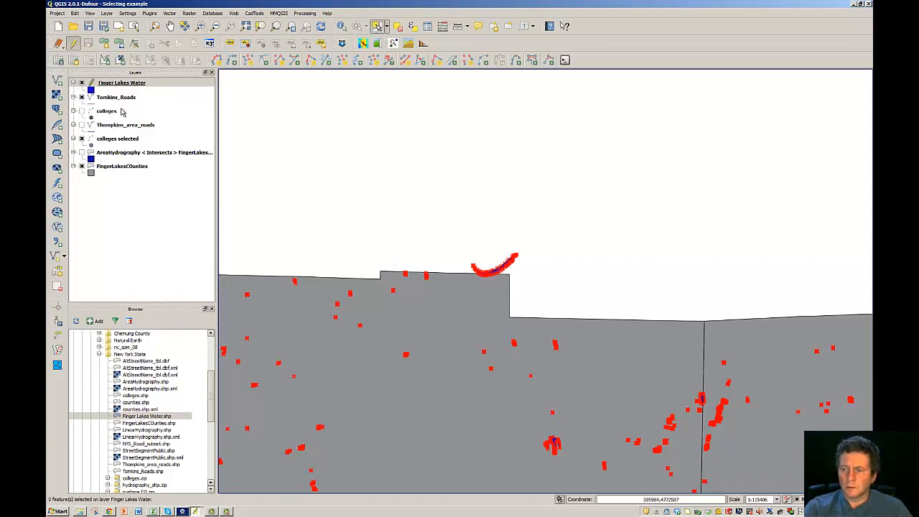
click(506, 265)
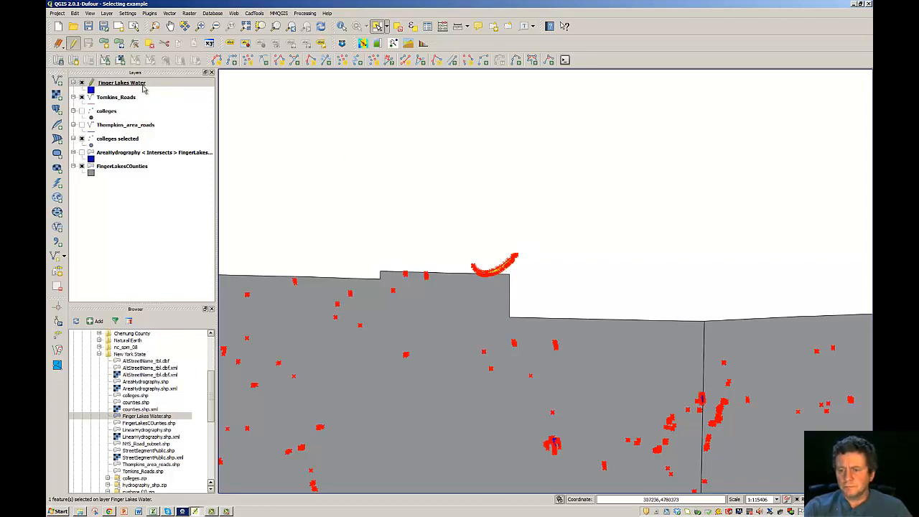
- Delete the stray northern feature, then stop editing and save Finger Lakes Water
click(149, 43)
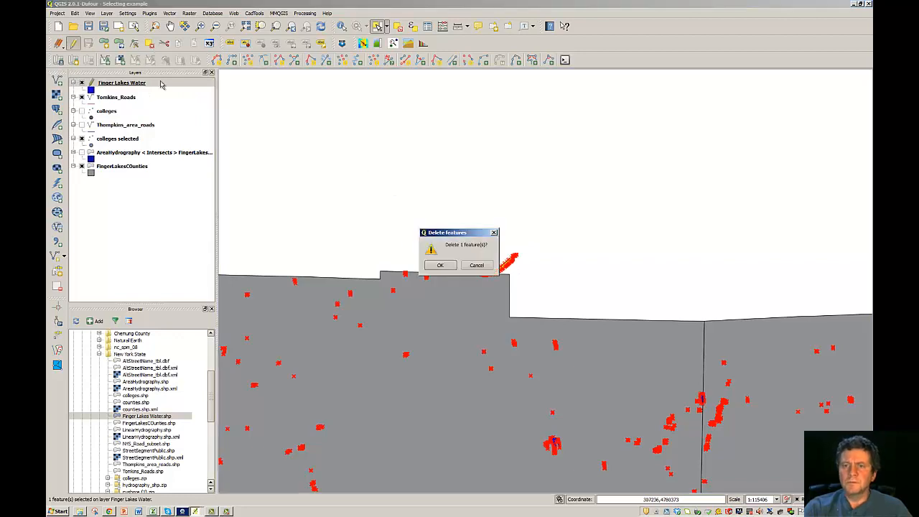
click(440, 265)
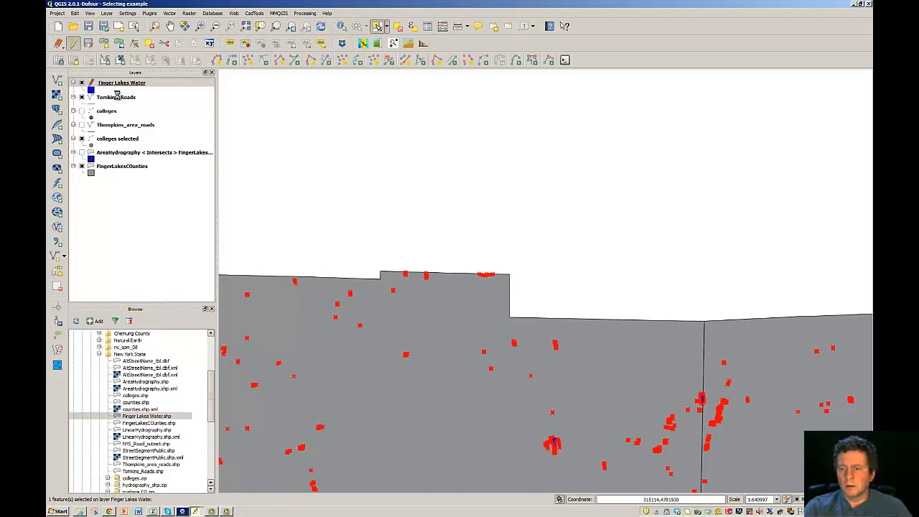
click(75, 44)
click(422, 260)
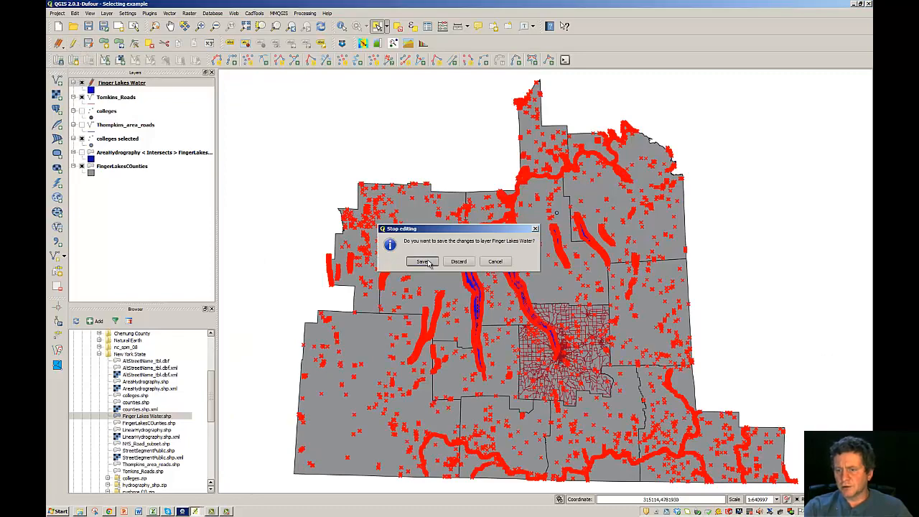